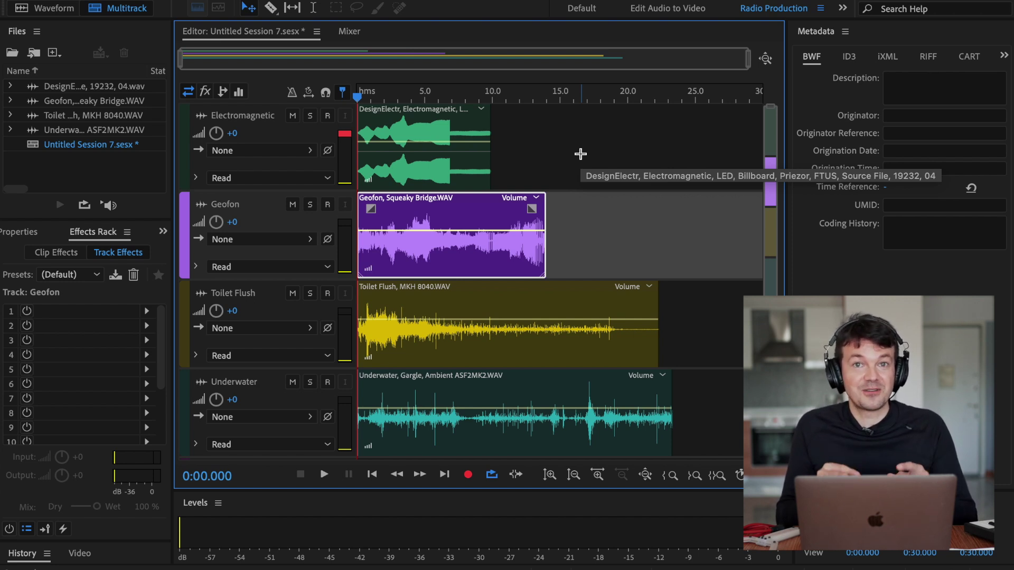
# Open the Electromagnetic recording in the Waveform editor and resize its spectrogram view.
pyautogui.doubleClick(446, 131)
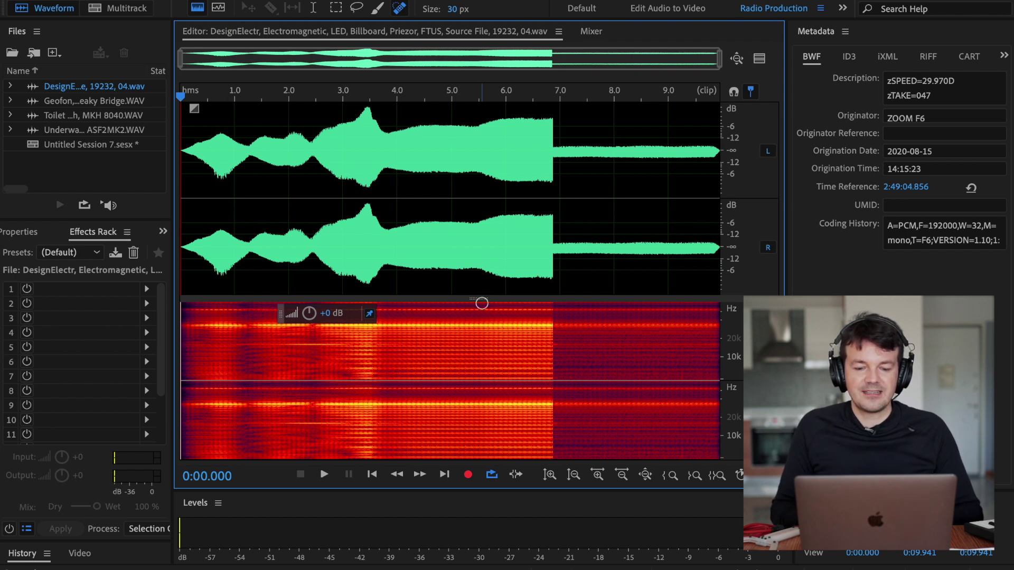
pyautogui.moveTo(482, 298); pyautogui.dragTo(479, 105)
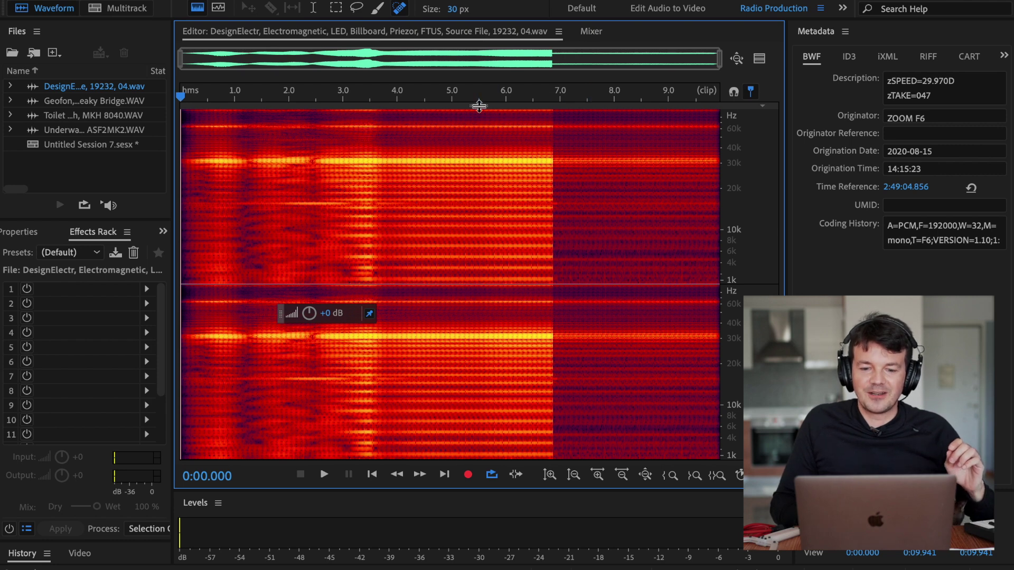
pyautogui.moveTo(479, 106); pyautogui.dragTo(467, 354)
# Play back the Electromagnetic recording, then open the Geofon, Squeaky Bridge clip from the session.
pyautogui.press('space')
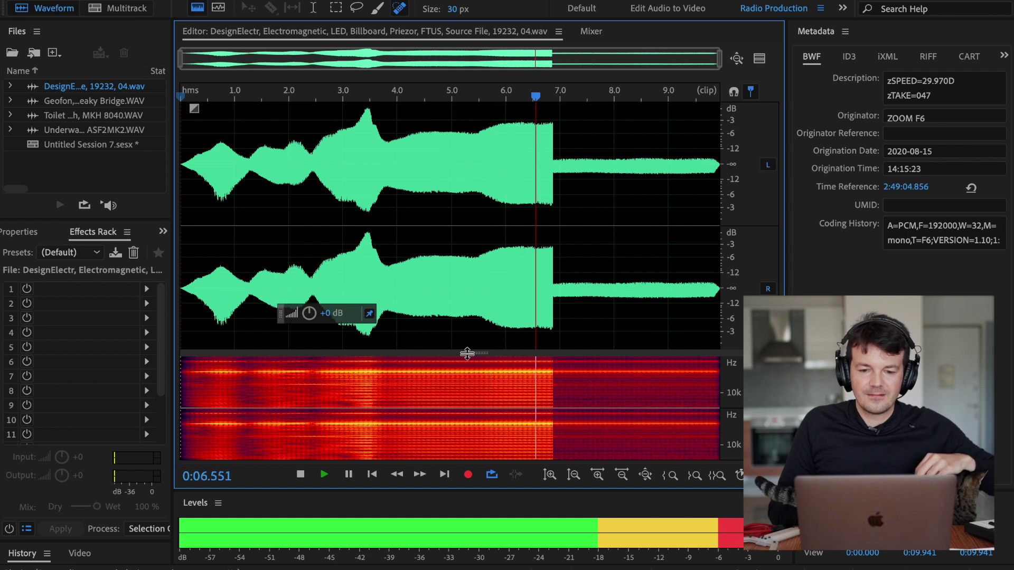
pyautogui.press('space')
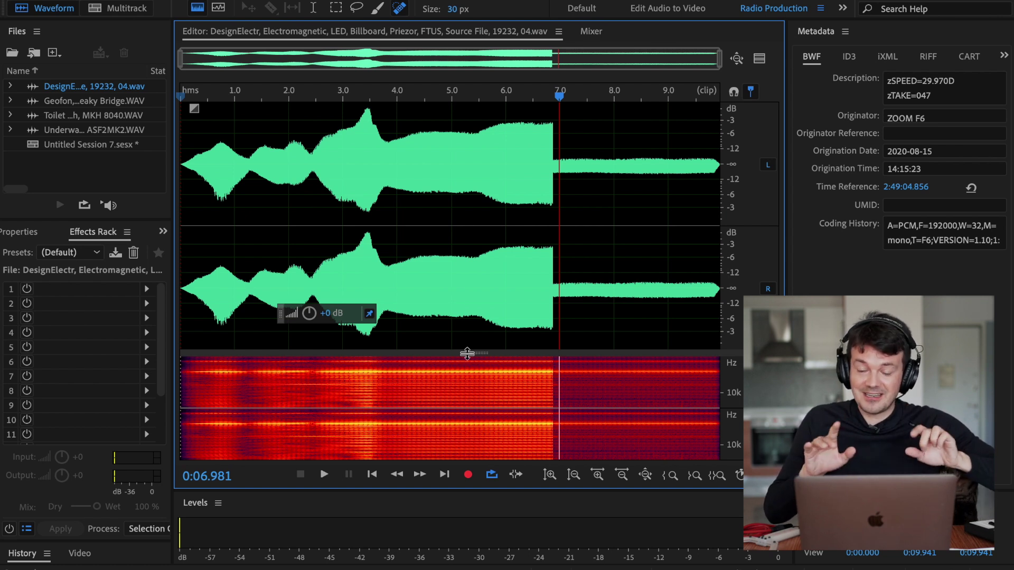
pyautogui.press('0')
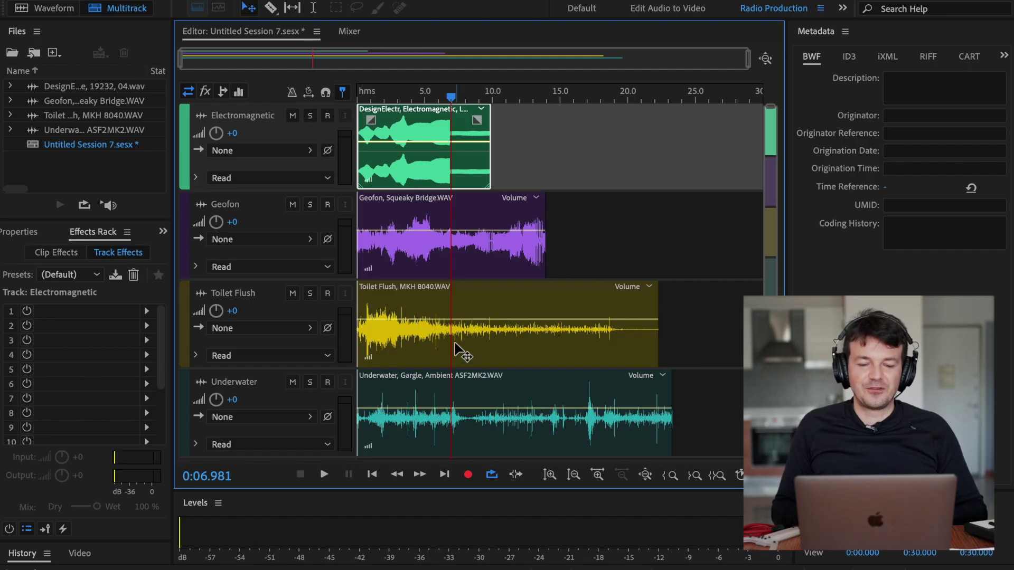
pyautogui.doubleClick(458, 214)
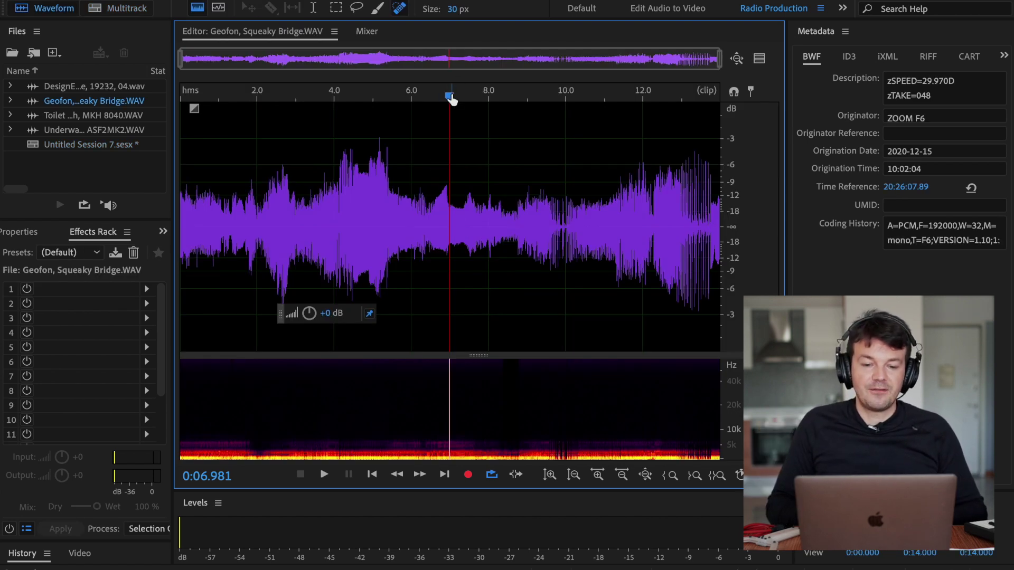
# Play the Geofon recording from about 2 seconds, enlarge its spectrogram, and go back to Multitrack.
pyautogui.moveTo(450, 97); pyautogui.dragTo(163, 103)
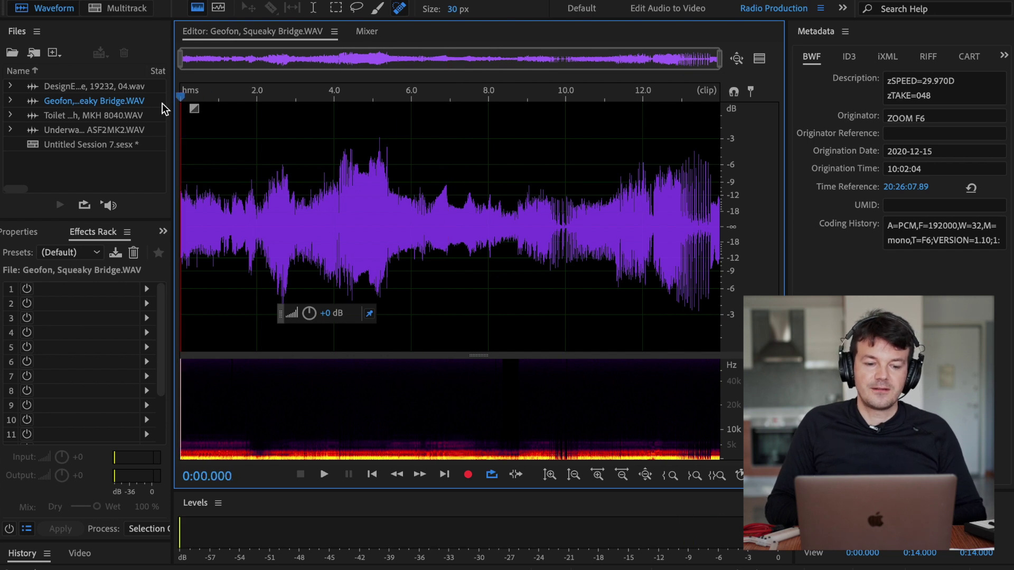
pyautogui.press('space')
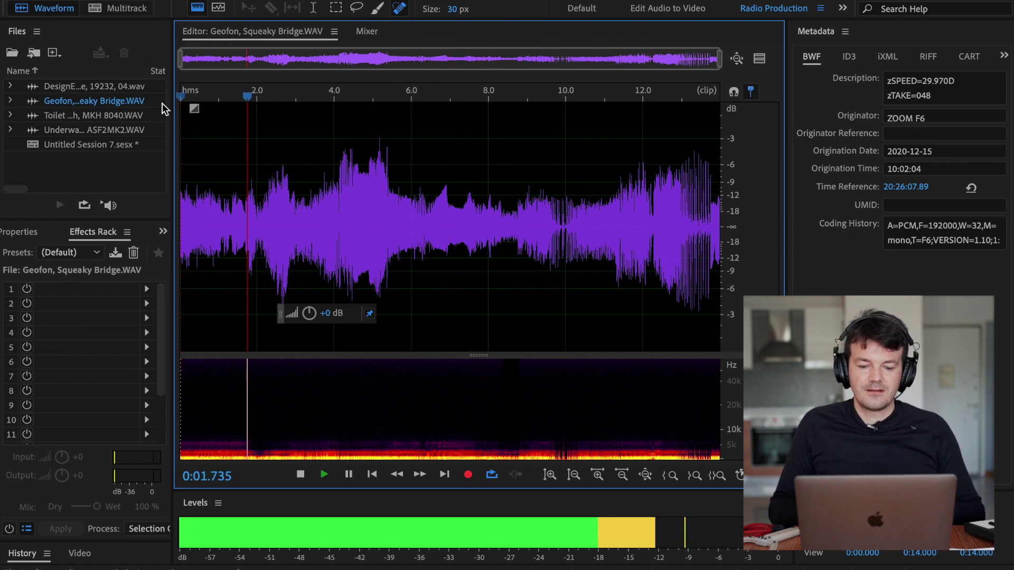
pyautogui.press('space')
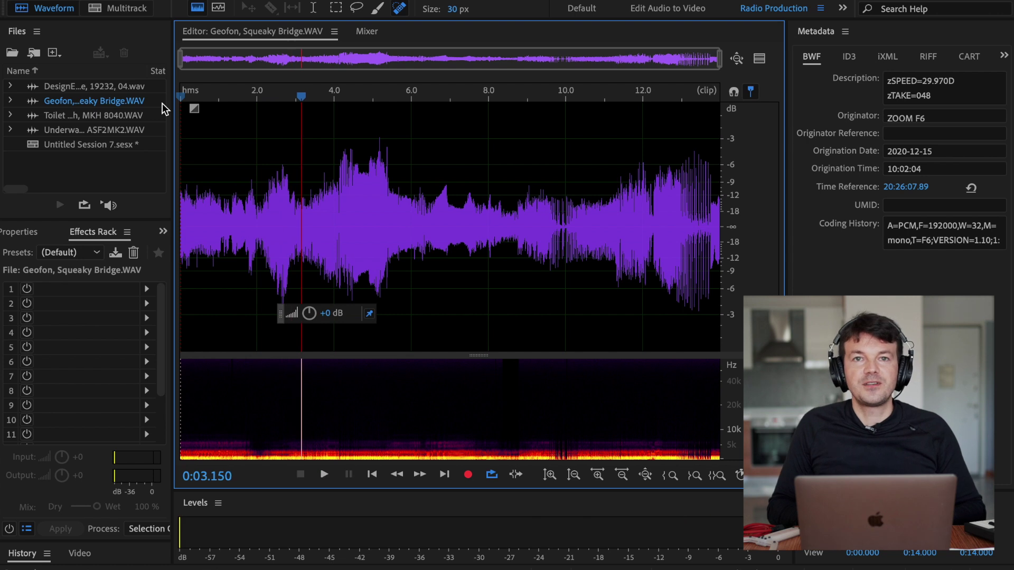
pyautogui.moveTo(479, 354); pyautogui.dragTo(497, 96)
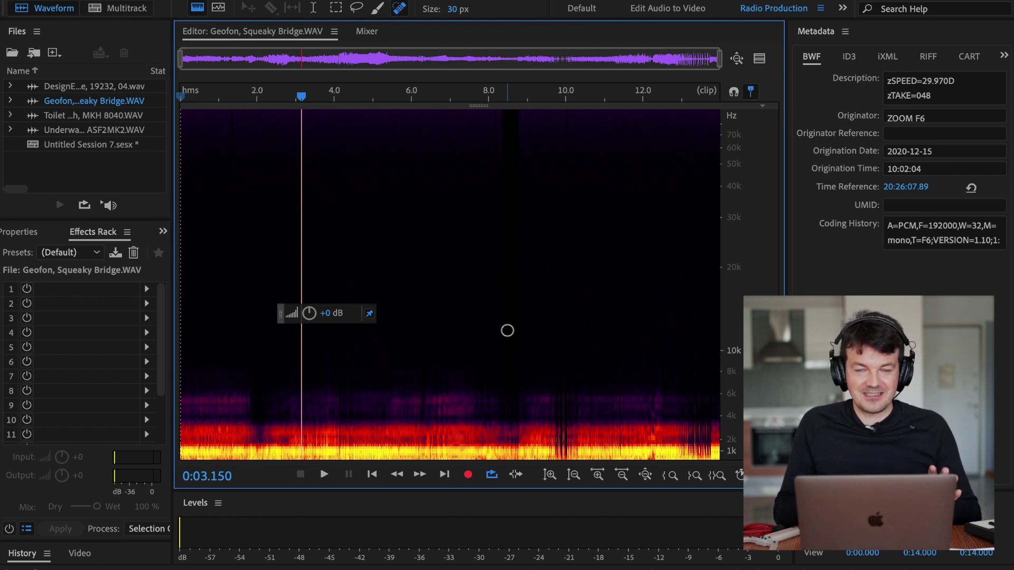
pyautogui.press('8')
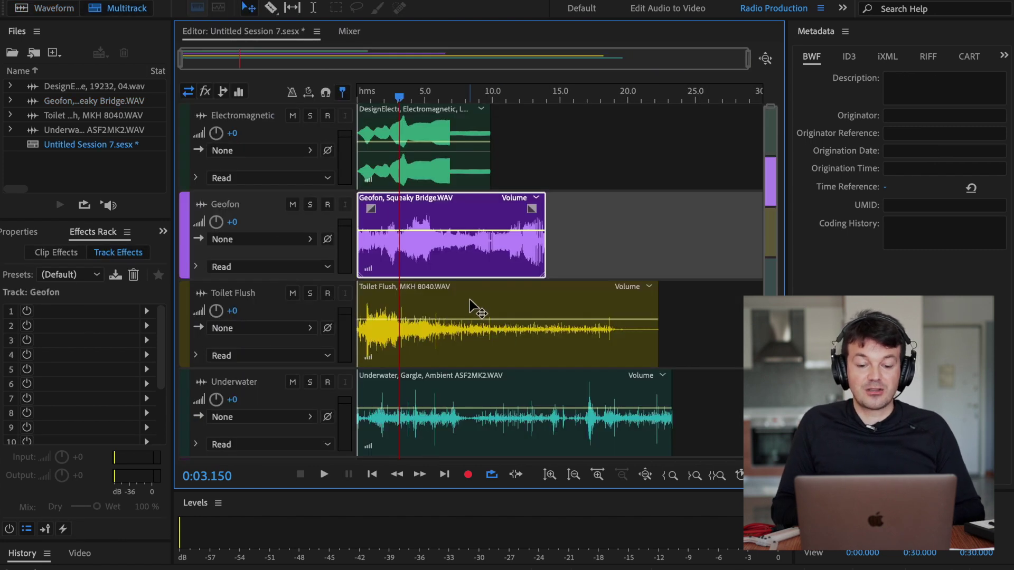
# Open the Toilet Flush, MKH 8040 clip, compare its waveform and spectrogram views, and rewind.
pyautogui.doubleClick(470, 305)
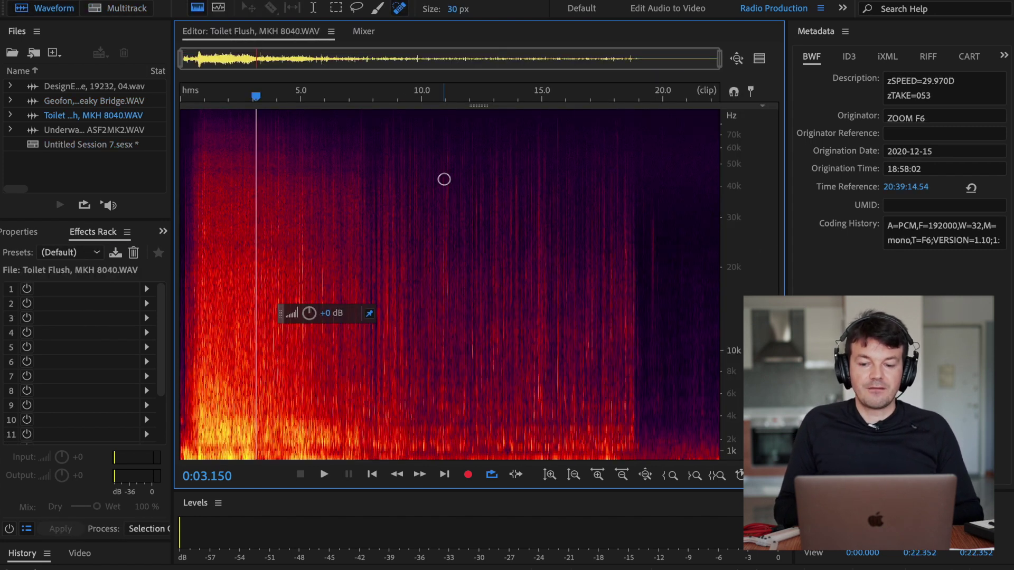
pyautogui.moveTo(472, 107); pyautogui.dragTo(465, 351)
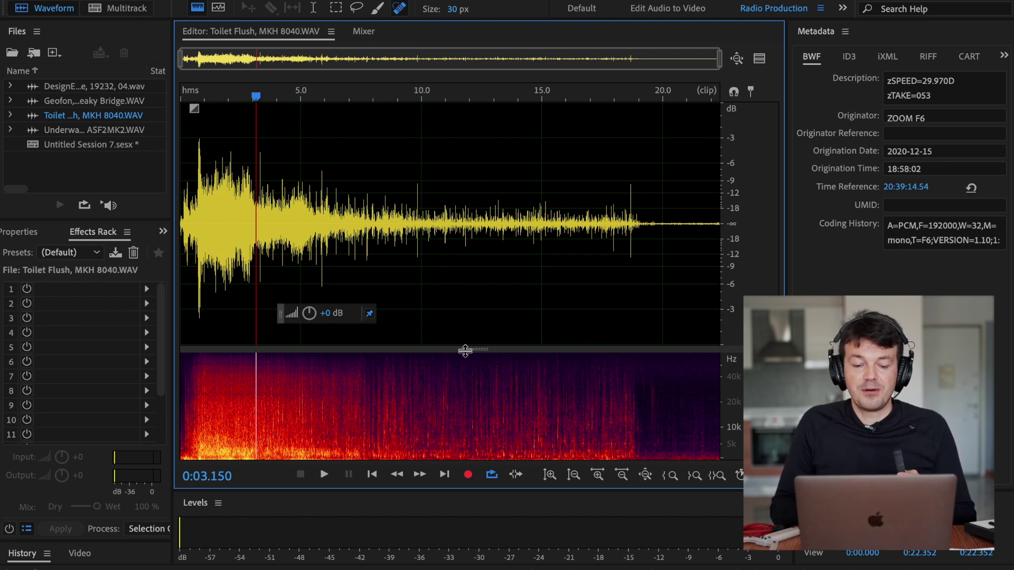
pyautogui.moveTo(465, 350); pyautogui.dragTo(477, 107)
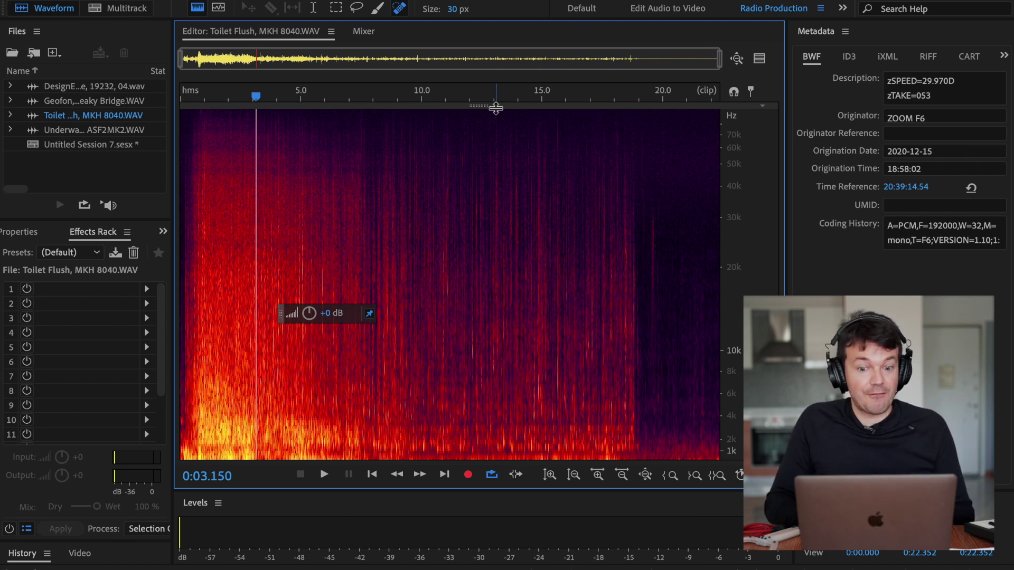
pyautogui.moveTo(492, 105); pyautogui.dragTo(487, 379)
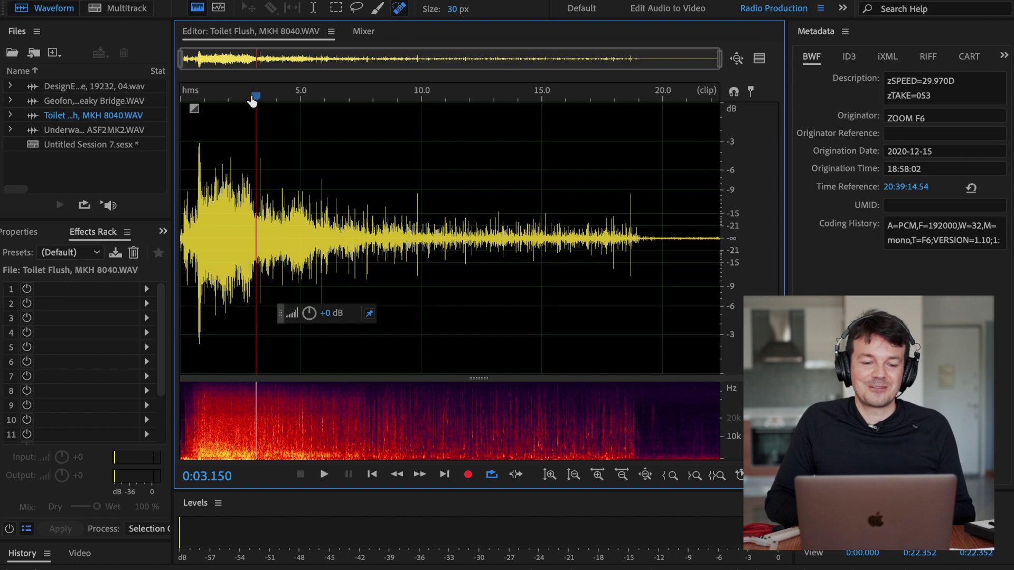
pyautogui.moveTo(254, 97); pyautogui.dragTo(173, 97)
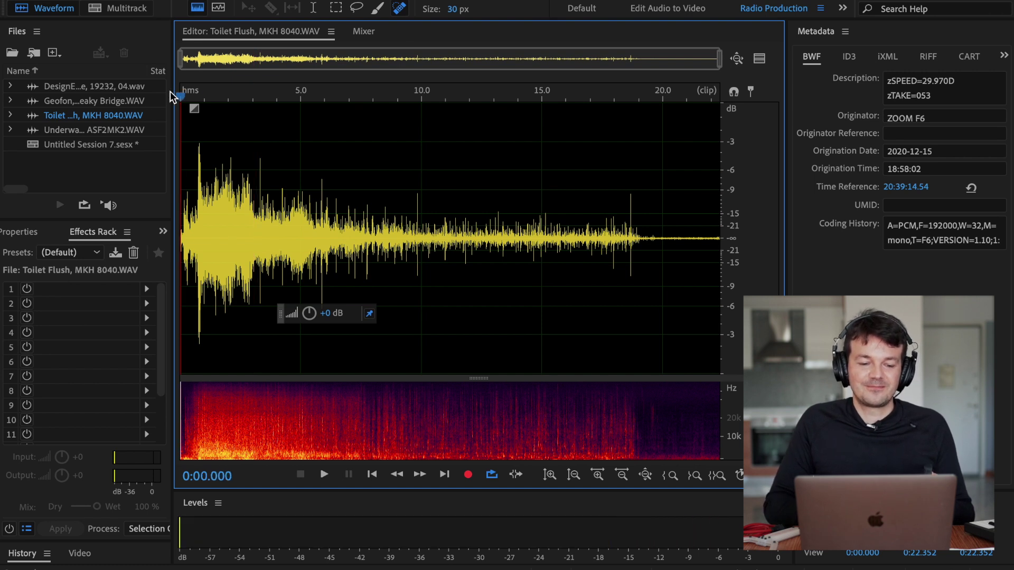
# Play the Toilet Flush recording, then enlarge its spectrogram over the waveform.
pyautogui.press('space')
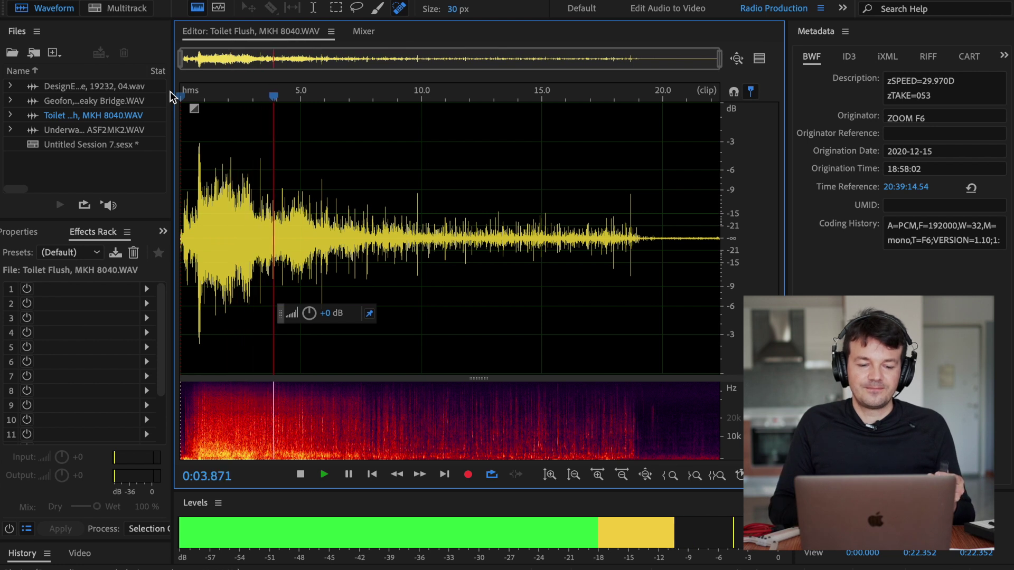
pyautogui.press('space')
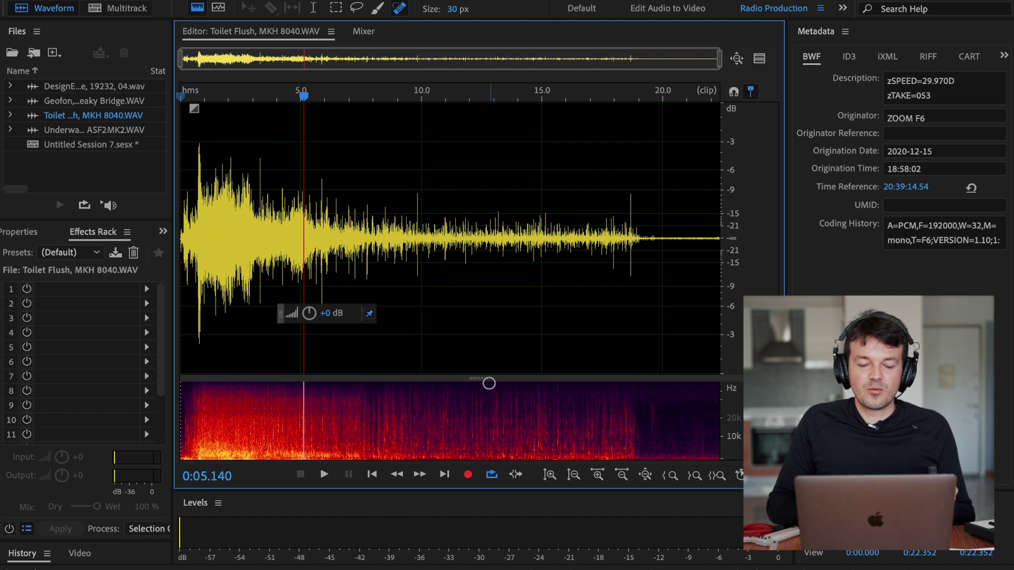
pyautogui.moveTo(489, 384); pyautogui.dragTo(496, 217)
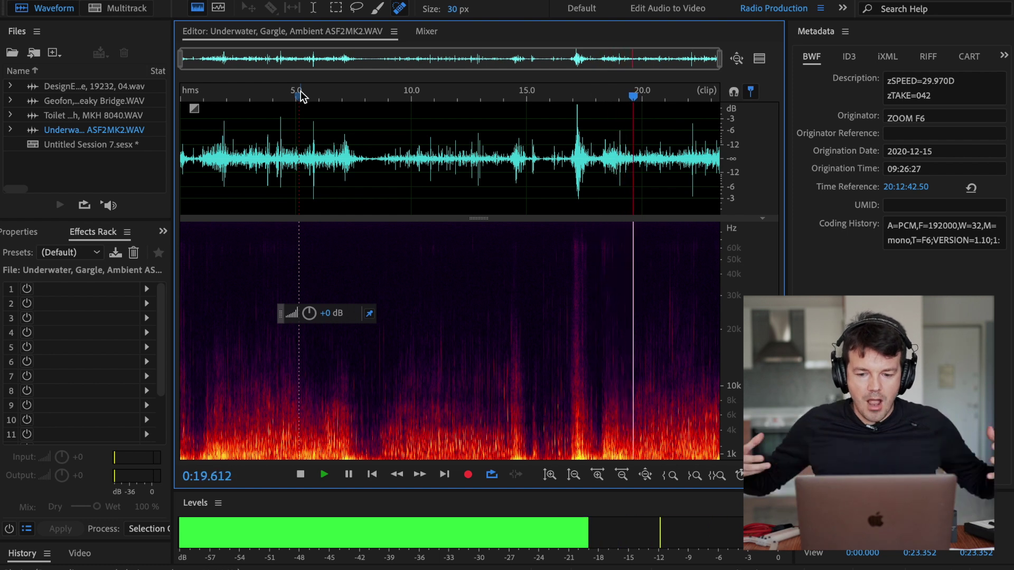
pyautogui.press('space')
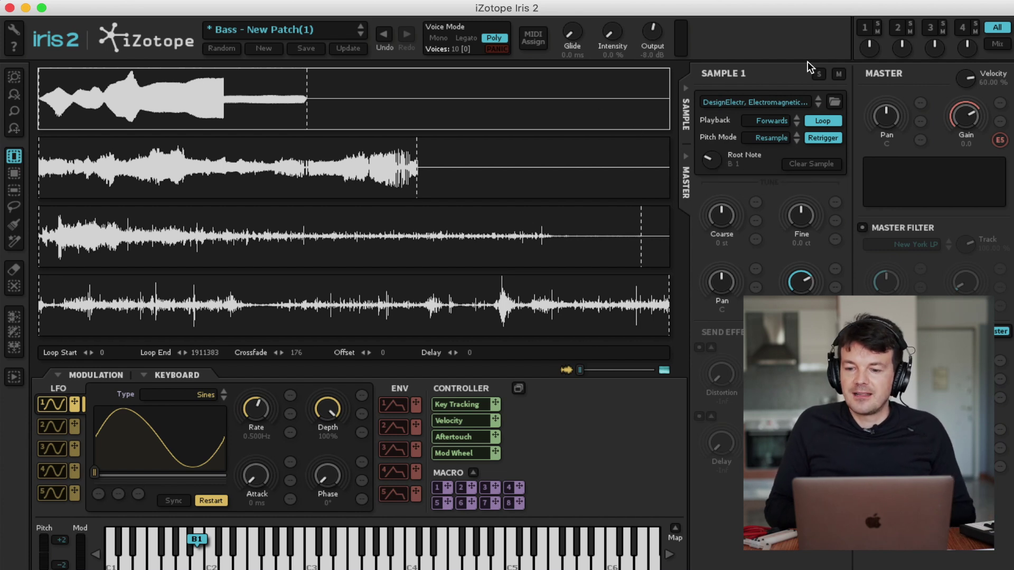
# Display only layer 1, the Electromagnetic sample, in Iris 2.
pyautogui.click(861, 31)
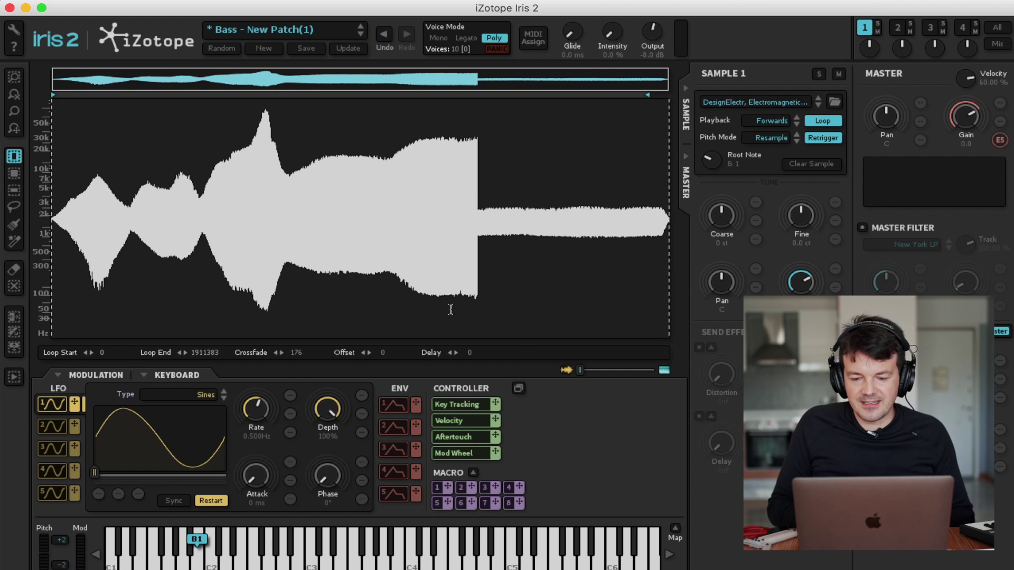
# Fade the Electromagnetic sample's spectrogram in behind its waveform.
pyautogui.moveTo(578, 373); pyautogui.dragTo(655, 376)
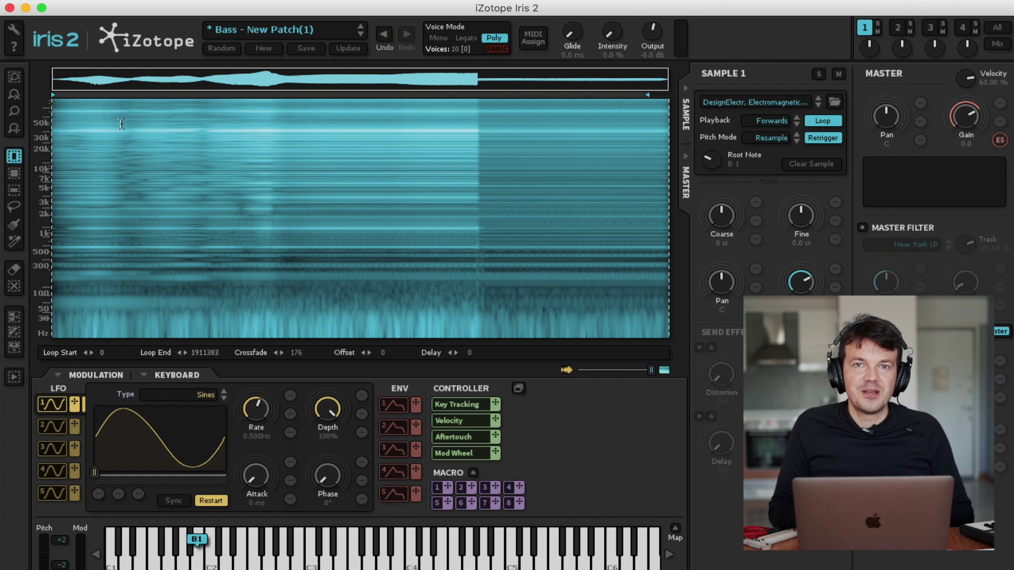
# Draw a rectangular high-frequency selection near the sample's start and set the root note to C6.
pyautogui.click(17, 170)
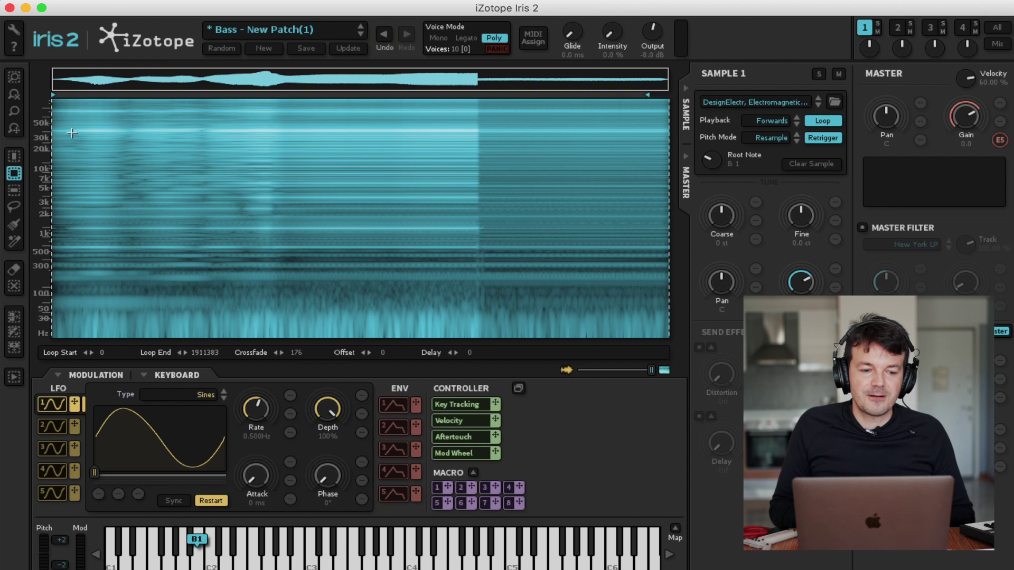
pyautogui.moveTo(118, 144); pyautogui.dragTo(207, 156)
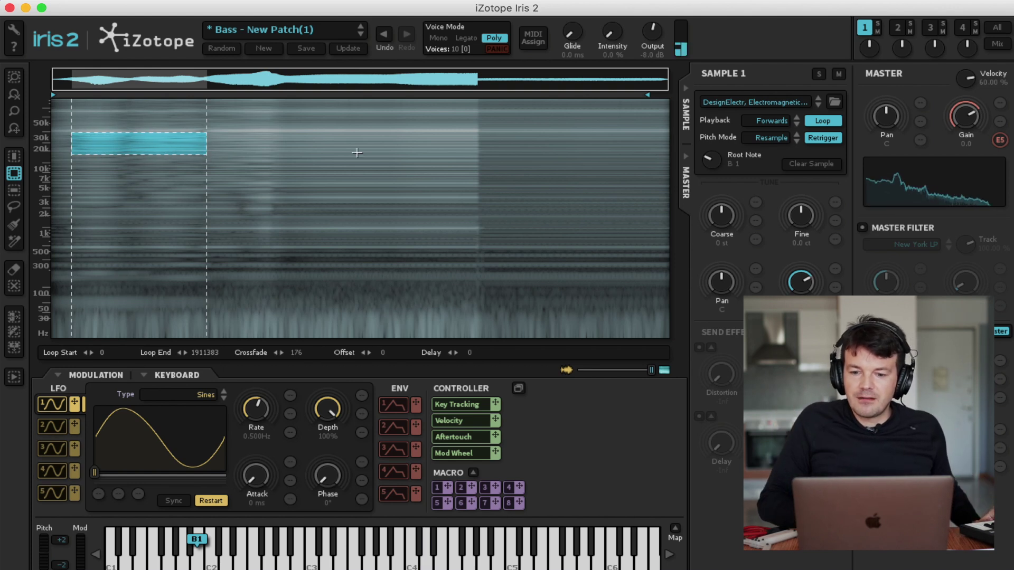
pyautogui.moveTo(707, 163); pyautogui.dragTo(715, 131)
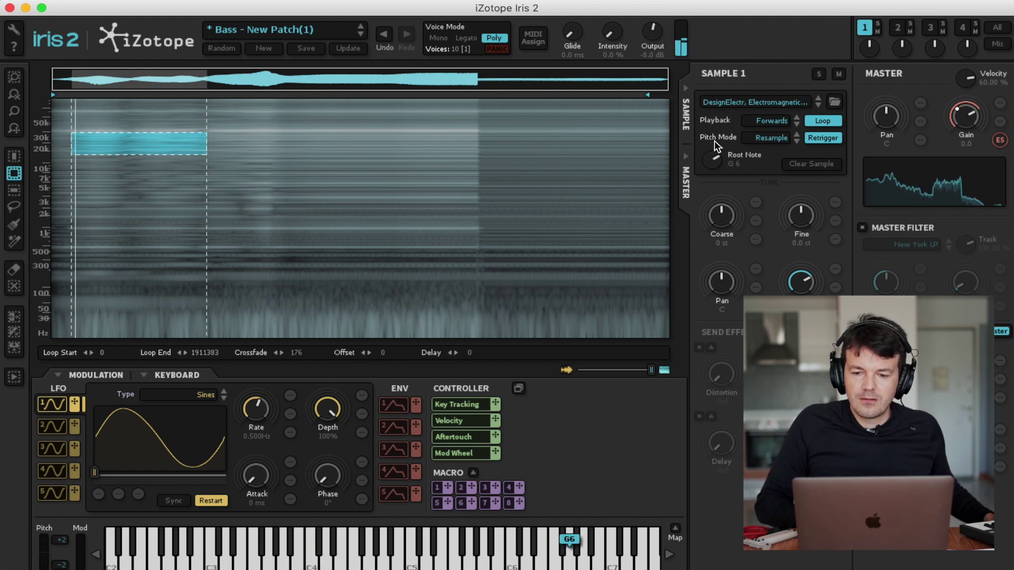
pyautogui.moveTo(715, 160); pyautogui.dragTo(714, 210)
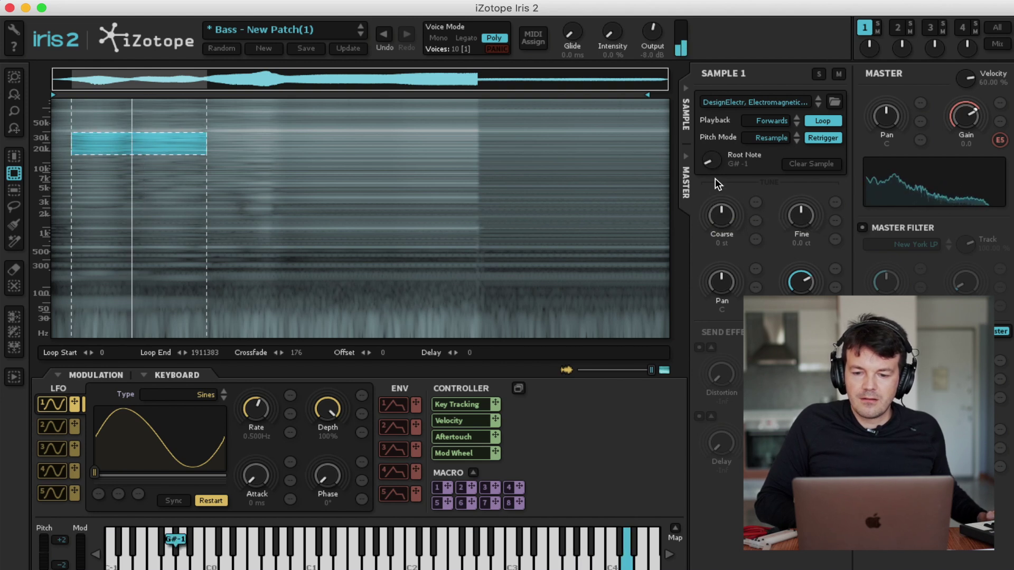
pyautogui.moveTo(713, 165)
pyautogui.mouseDown()
pyautogui.moveTo(712, 182)
pyautogui.moveTo(717, 122)
pyautogui.mouseUp()
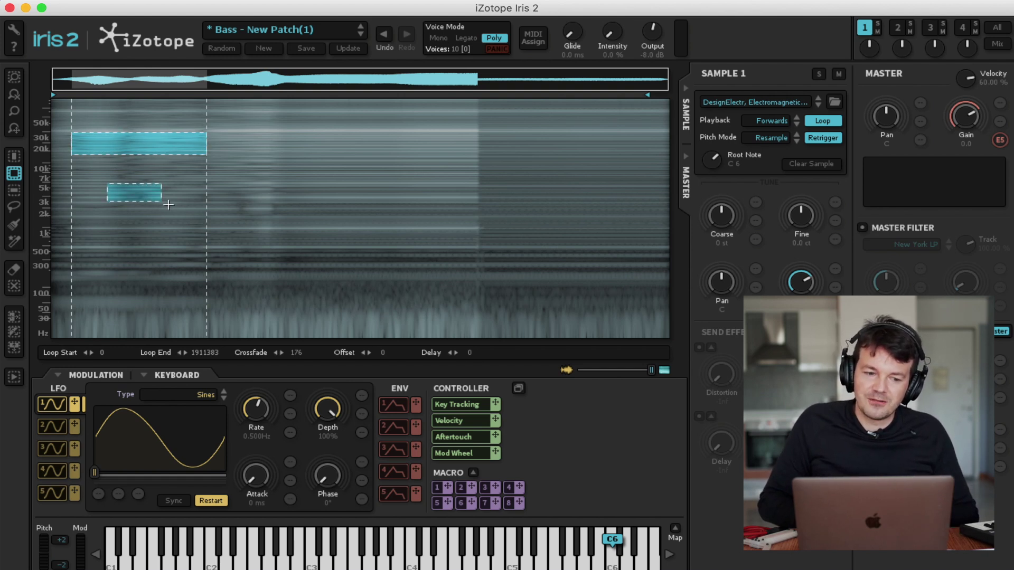
# Add a lower rectangle and several freehand lasso selections across the Electromagnetic spectrogram.
pyautogui.moveTo(153, 247); pyautogui.dragTo(199, 263)
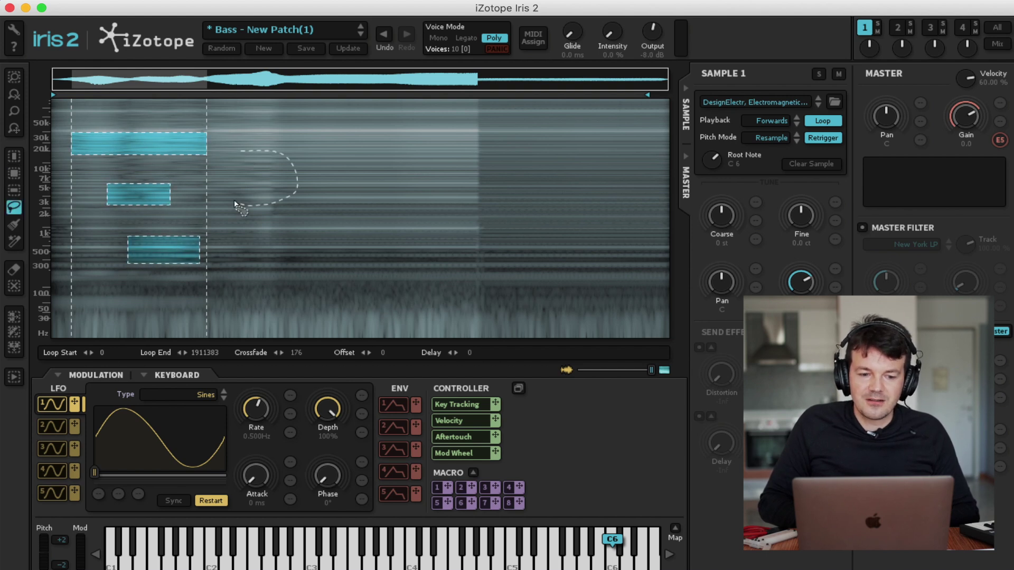
pyautogui.moveTo(252, 155); pyautogui.dragTo(248, 152)
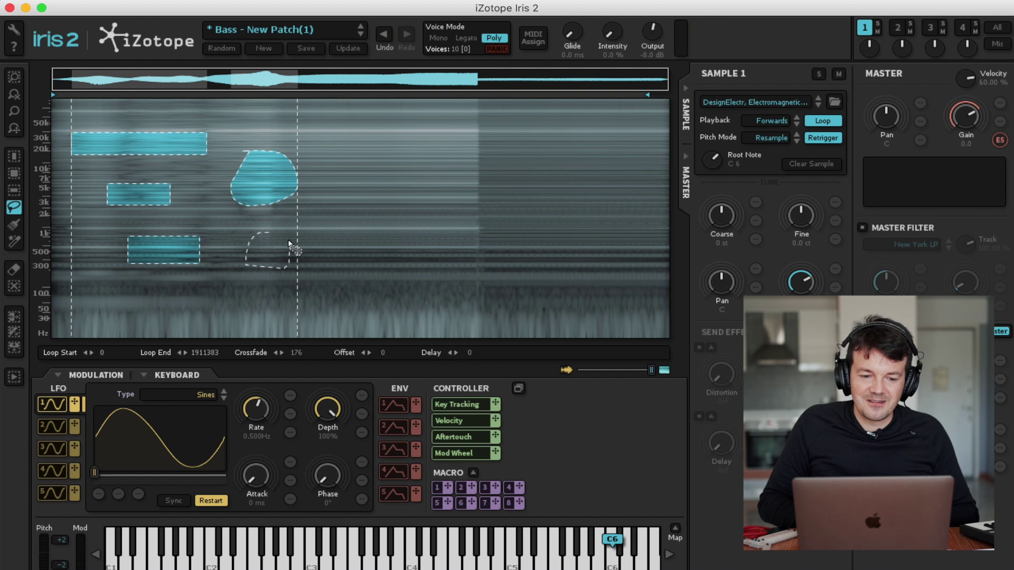
pyautogui.moveTo(290, 245); pyautogui.dragTo(286, 238)
pyautogui.moveTo(116, 294)
pyautogui.mouseDown()
pyautogui.moveTo(180, 303)
pyautogui.moveTo(164, 328)
pyautogui.mouseUp()
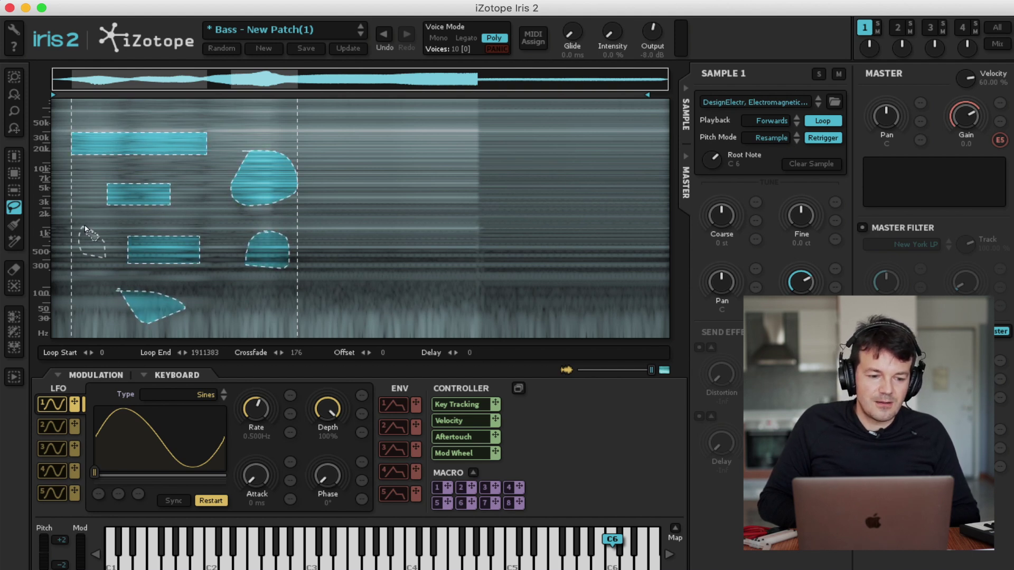
pyautogui.moveTo(84, 228); pyautogui.dragTo(85, 229)
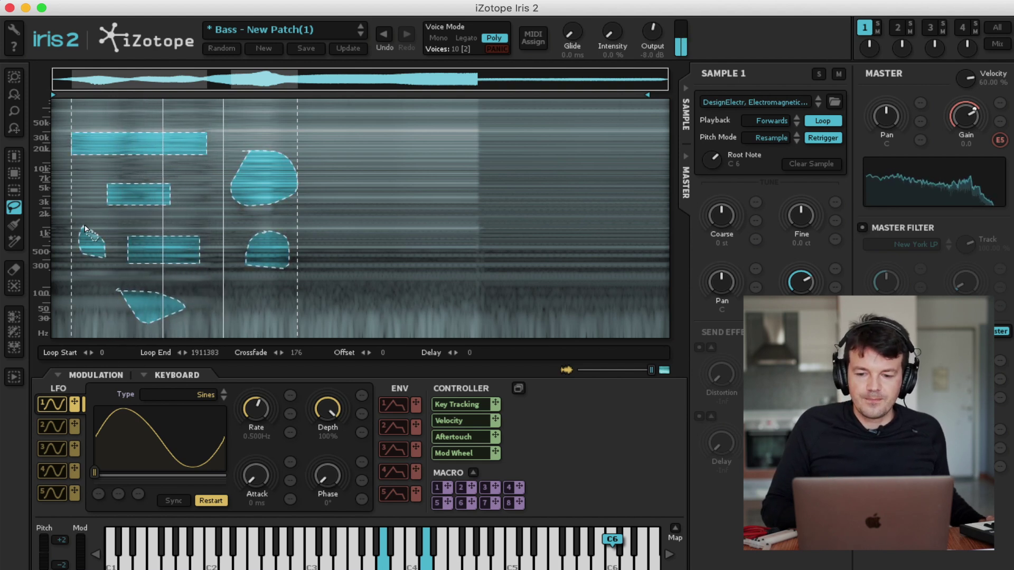
# Set the root note to F#3, lasso three more regions, then switch to the Squeaky Bridge layer.
pyautogui.moveTo(708, 157); pyautogui.dragTo(708, 176)
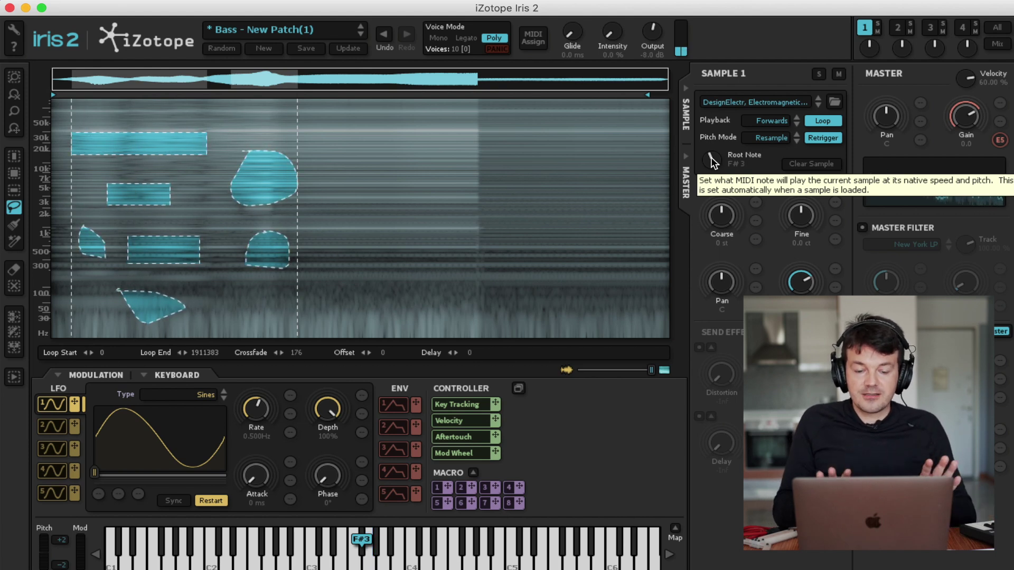
pyautogui.moveTo(365, 139)
pyautogui.mouseDown()
pyautogui.moveTo(575, 159)
pyautogui.moveTo(495, 182)
pyautogui.moveTo(367, 145)
pyautogui.mouseUp()
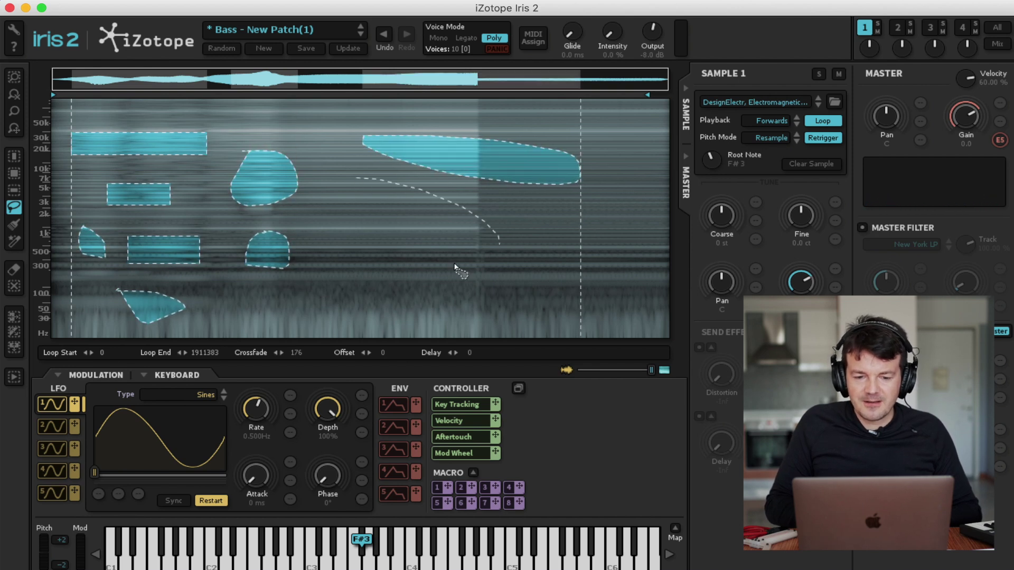
pyautogui.moveTo(368, 186); pyautogui.dragTo(358, 179)
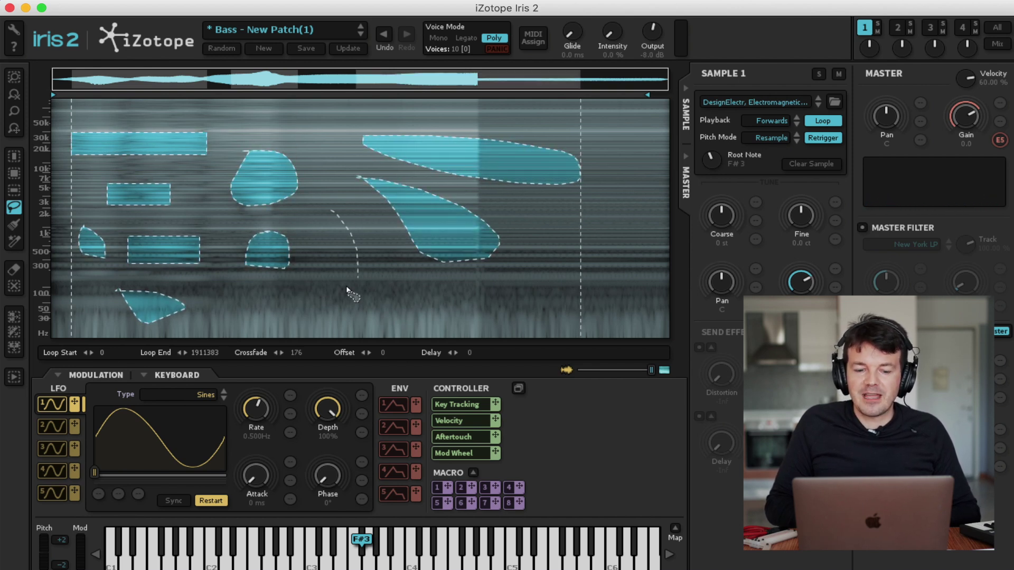
pyautogui.moveTo(327, 222); pyautogui.dragTo(331, 216)
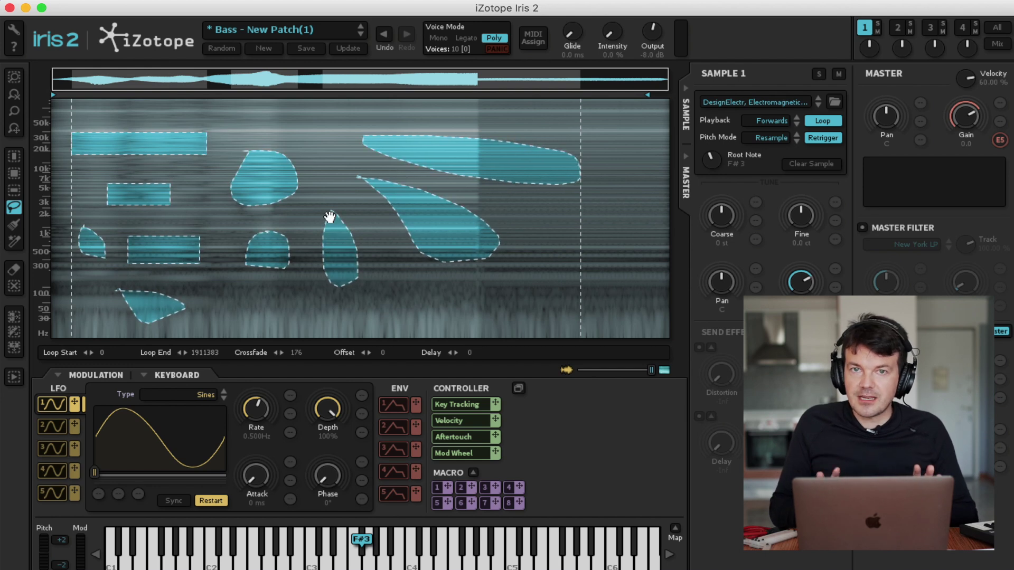
pyautogui.click(896, 28)
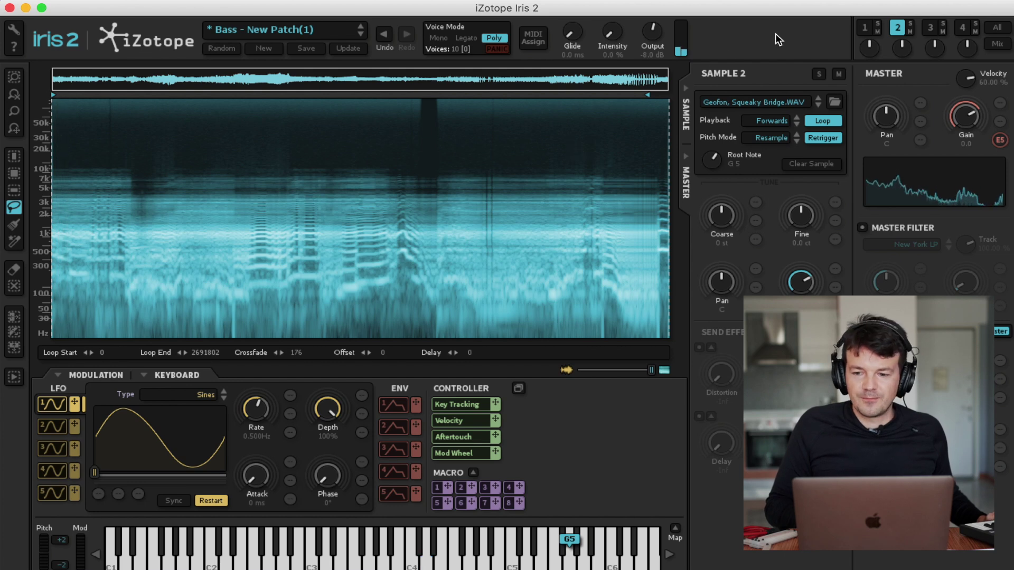
# Solo the Squeaky Bridge layer and change its root note from G5 to D#7.
pyautogui.click(909, 24)
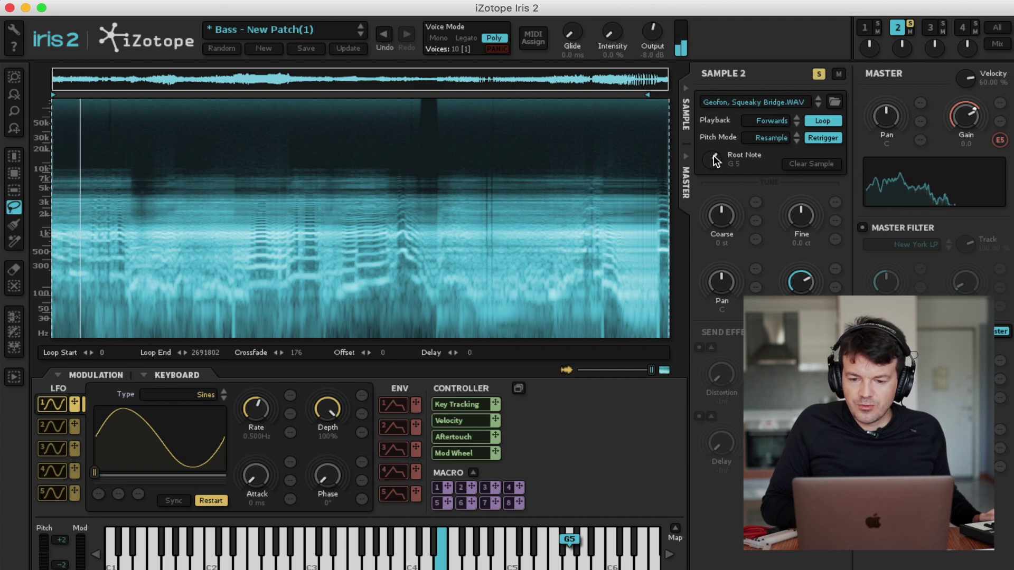
pyautogui.moveTo(714, 157); pyautogui.dragTo(714, 150)
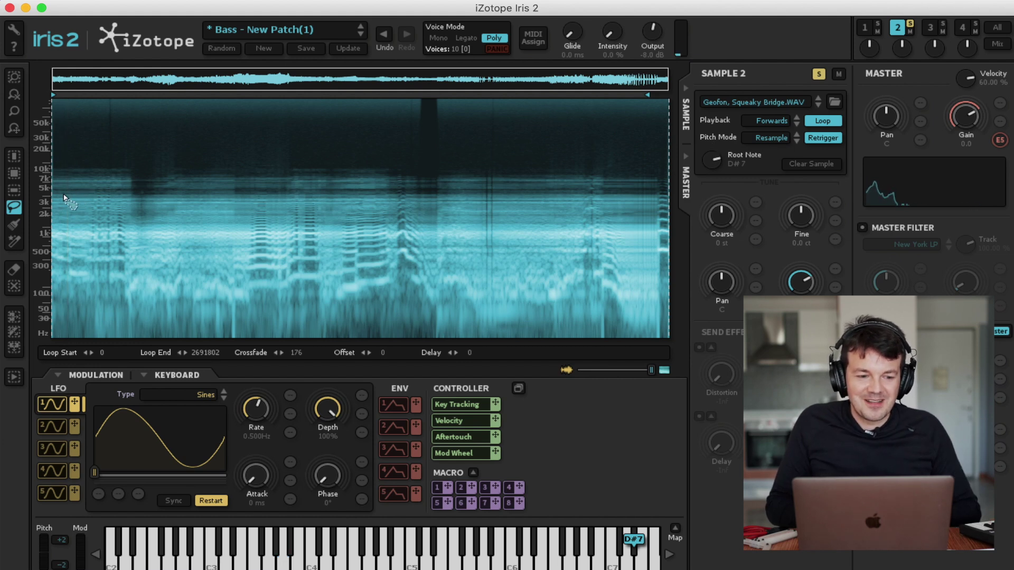
pyautogui.click(14, 191)
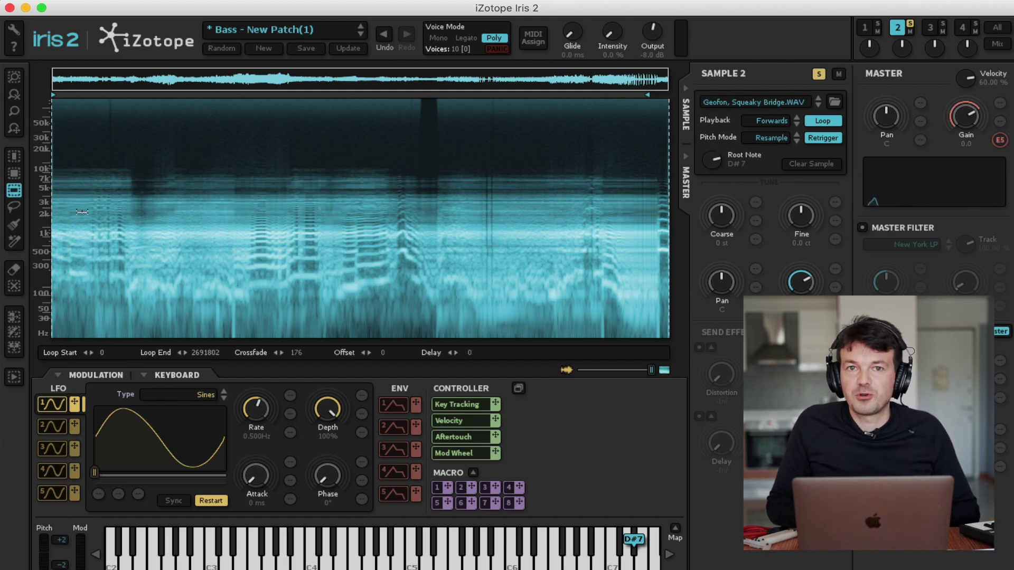
# Select a horizontal frequency band on the Squeaky Bridge spectrogram and set the root note to A5.
pyautogui.moveTo(83, 211); pyautogui.dragTo(116, 296)
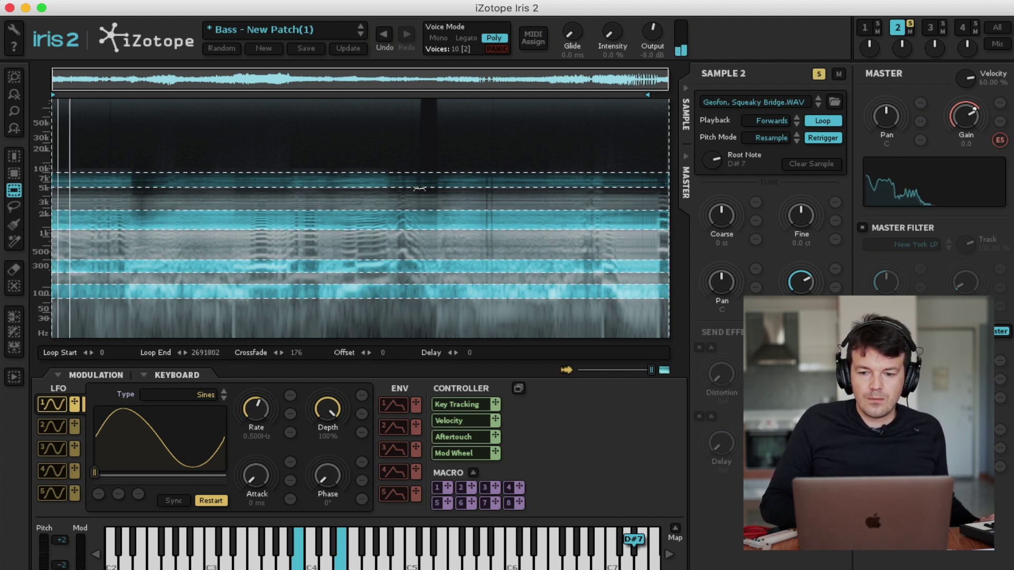
pyautogui.moveTo(712, 159); pyautogui.dragTo(708, 168)
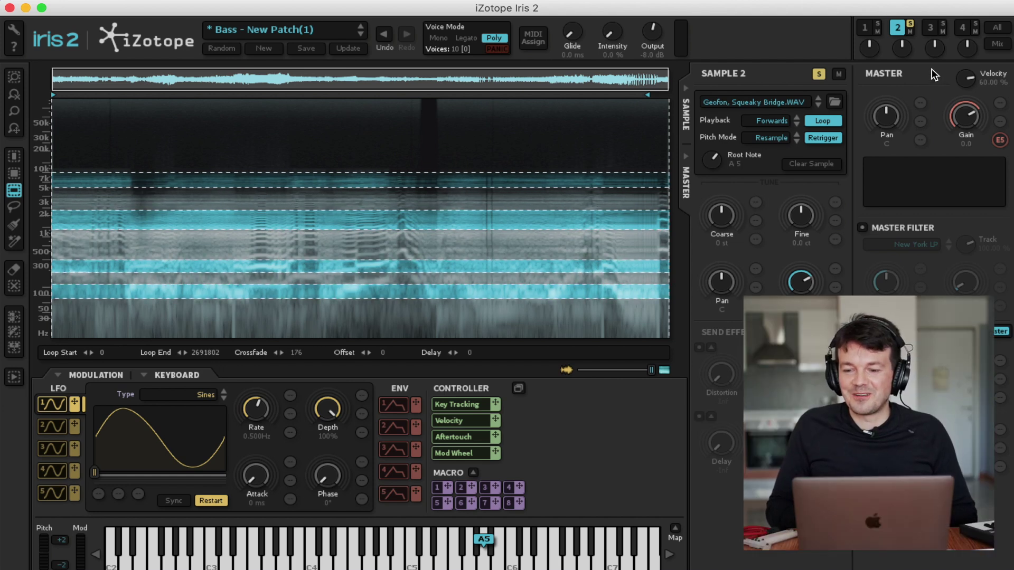
# On the Toilet Flush layer, overlay the waveform and select a high-frequency band across the sample.
pyautogui.click(930, 27)
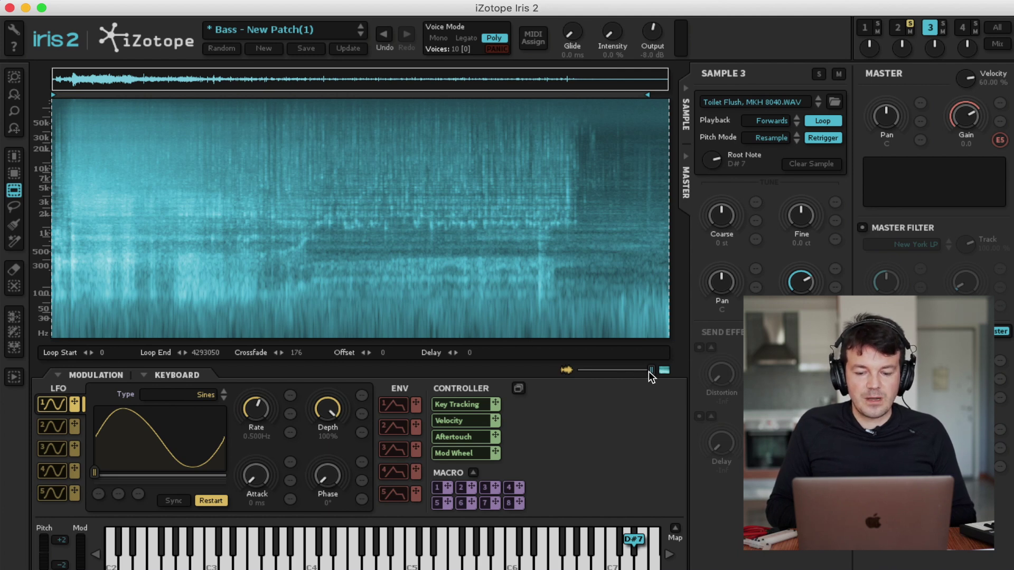
pyautogui.moveTo(651, 370); pyautogui.dragTo(613, 372)
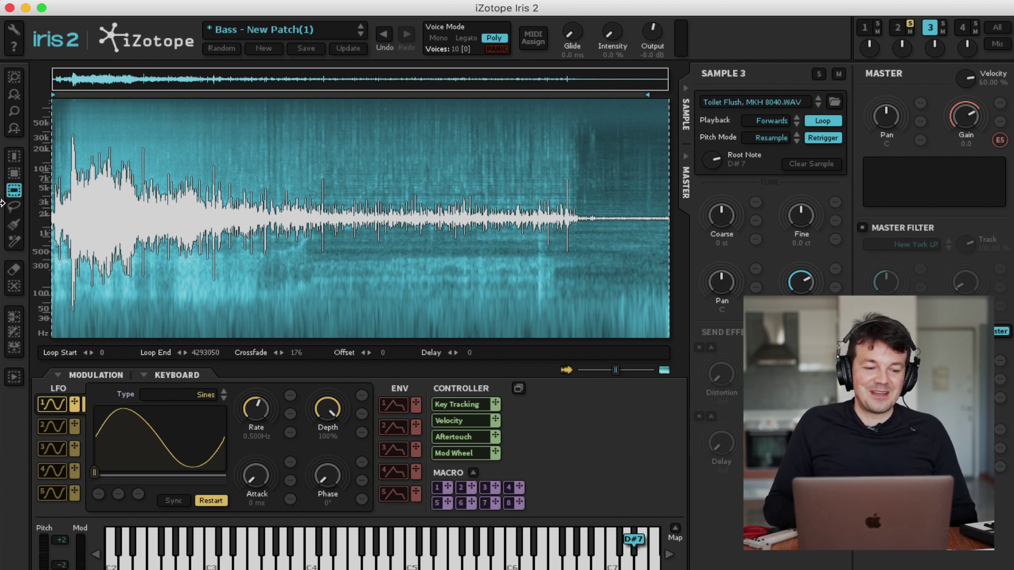
pyautogui.moveTo(94, 126); pyautogui.dragTo(95, 136)
# Lasso a freehand region around the flush's attack, then solo layer 3 instead of layer 2.
pyautogui.click(14, 207)
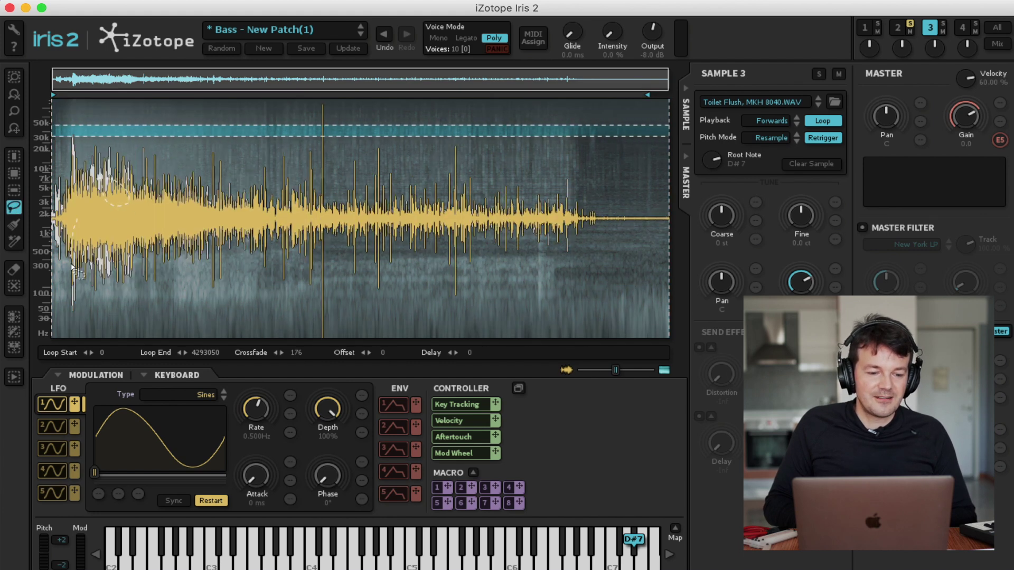
pyautogui.moveTo(123, 265); pyautogui.dragTo(158, 287)
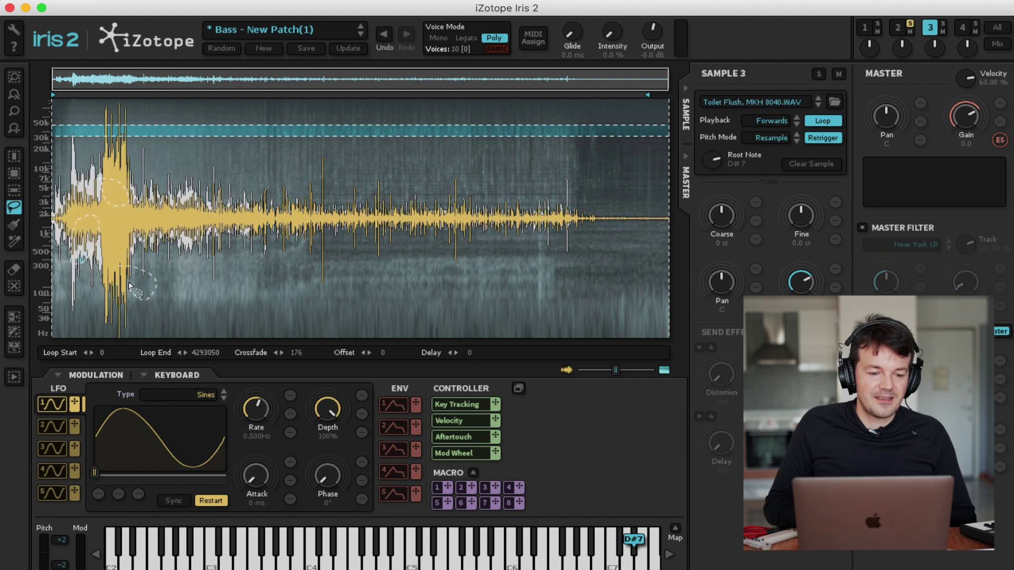
pyautogui.moveTo(227, 314); pyautogui.dragTo(215, 263)
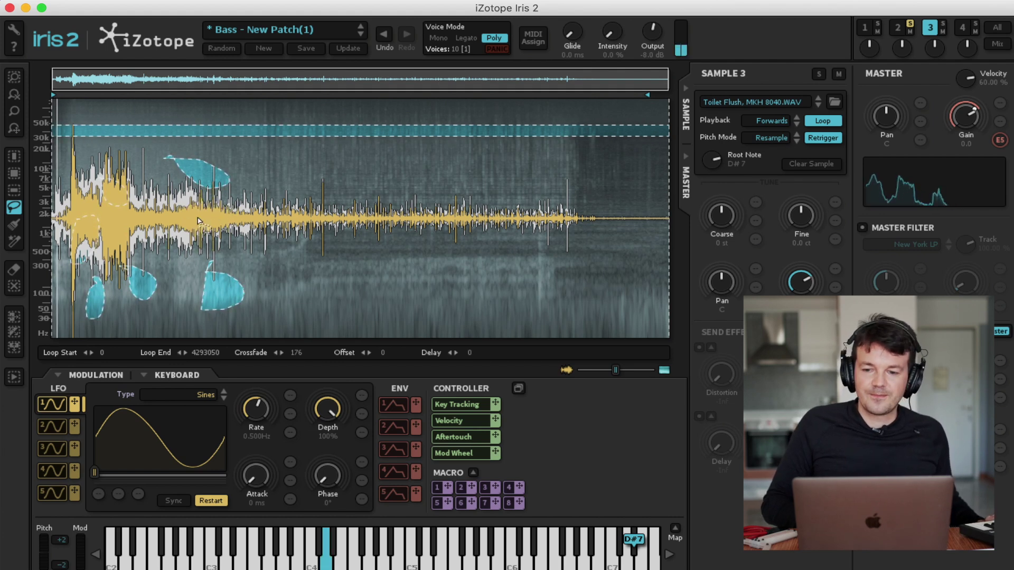
pyautogui.click(909, 24)
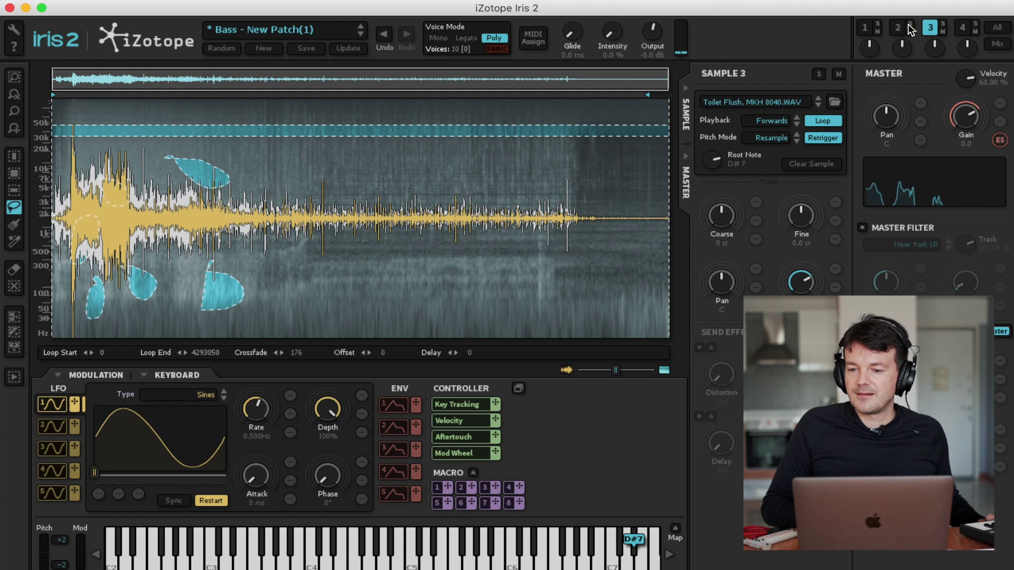
pyautogui.click(944, 24)
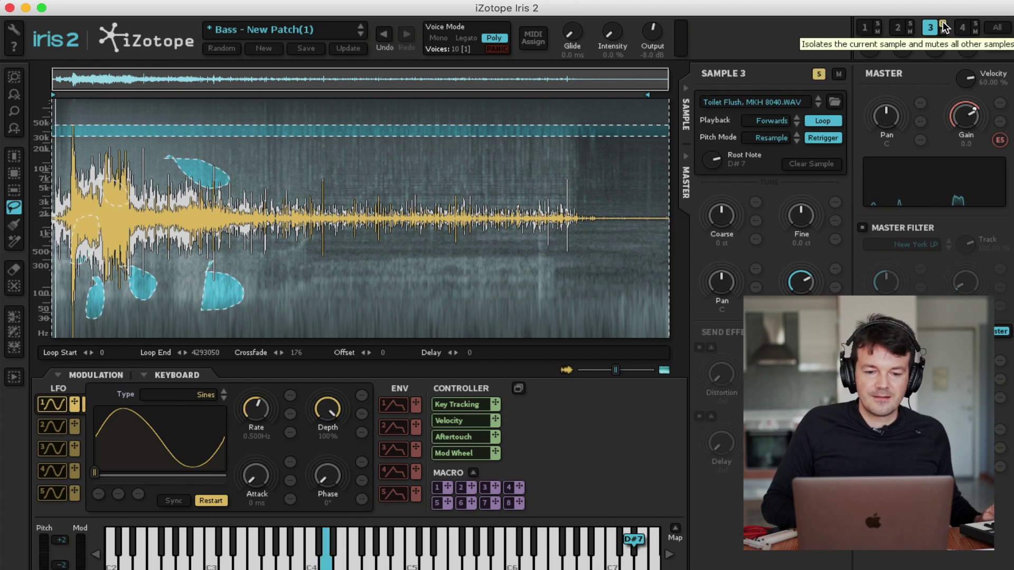
# Lower layer 3's root note to B4.
pyautogui.moveTo(713, 159)
pyautogui.mouseDown()
pyautogui.moveTo(712, 174)
pyautogui.moveTo(710, 165)
pyautogui.mouseUp()
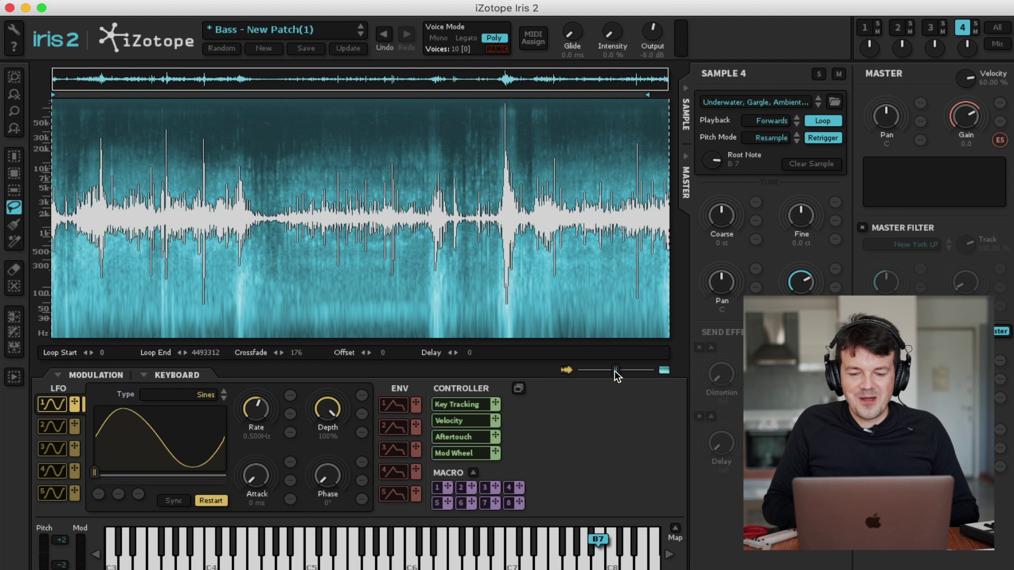
# Show only the spectrogram and lasso the letters M, A and R onto it.
pyautogui.click(663, 371)
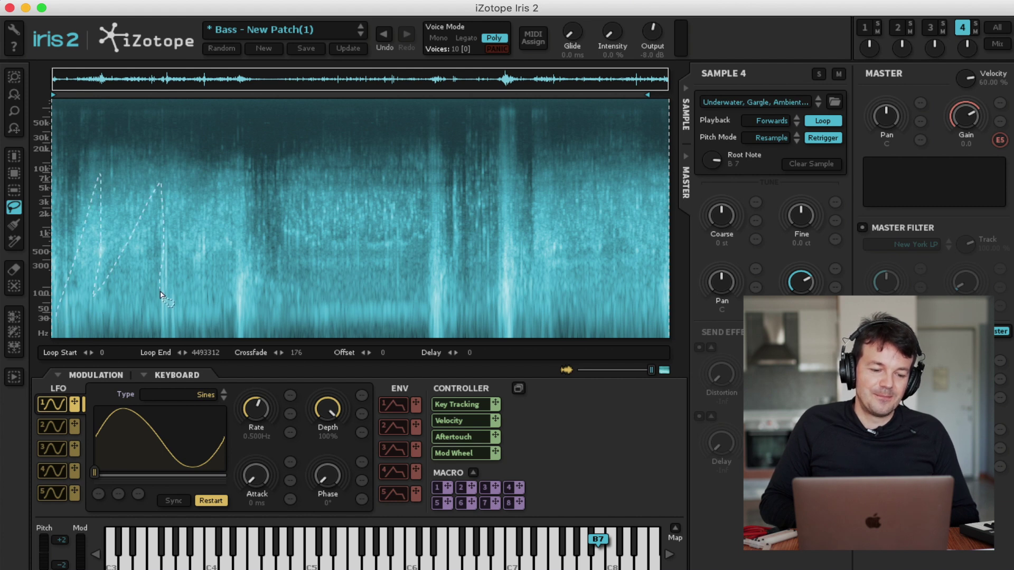
pyautogui.moveTo(161, 316); pyautogui.dragTo(161, 316)
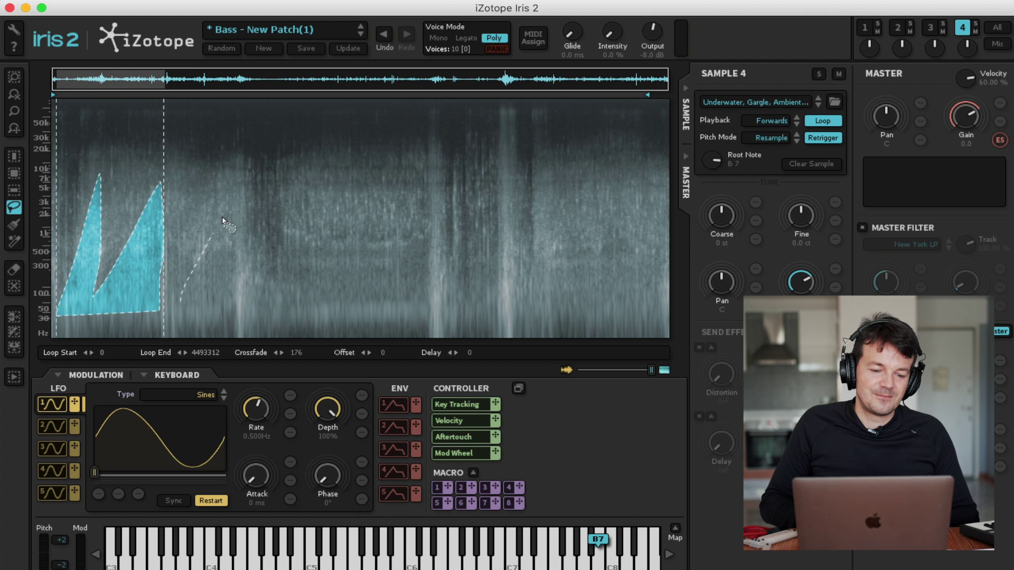
pyautogui.moveTo(222, 221); pyautogui.dragTo(238, 306)
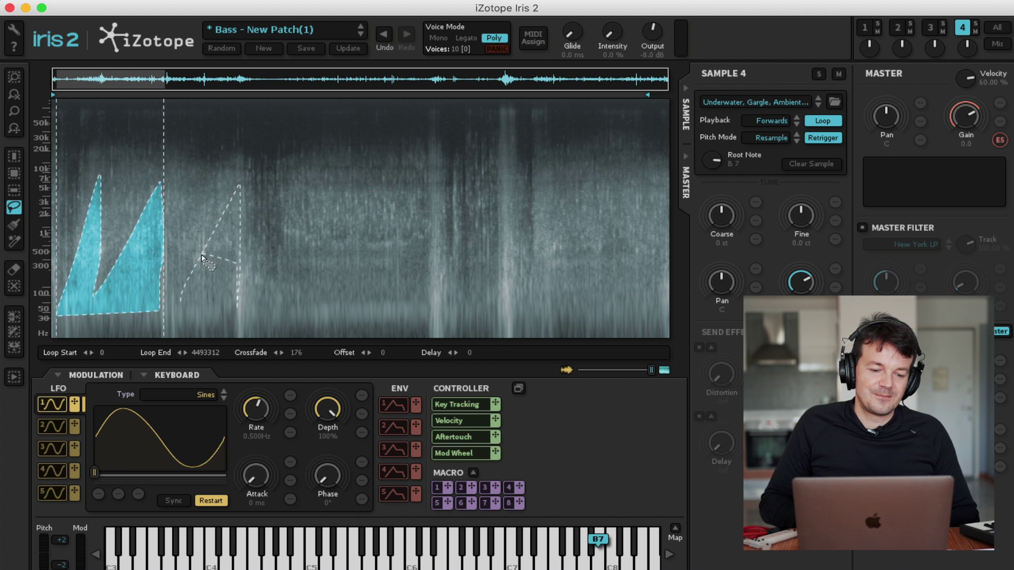
pyautogui.moveTo(202, 258); pyautogui.dragTo(203, 258)
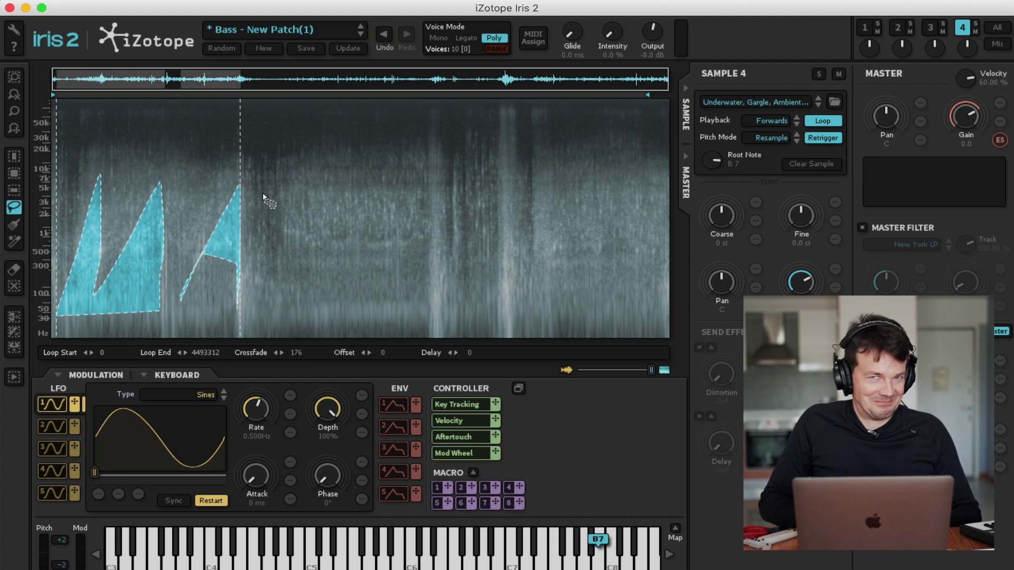
pyautogui.moveTo(263, 195); pyautogui.dragTo(263, 252)
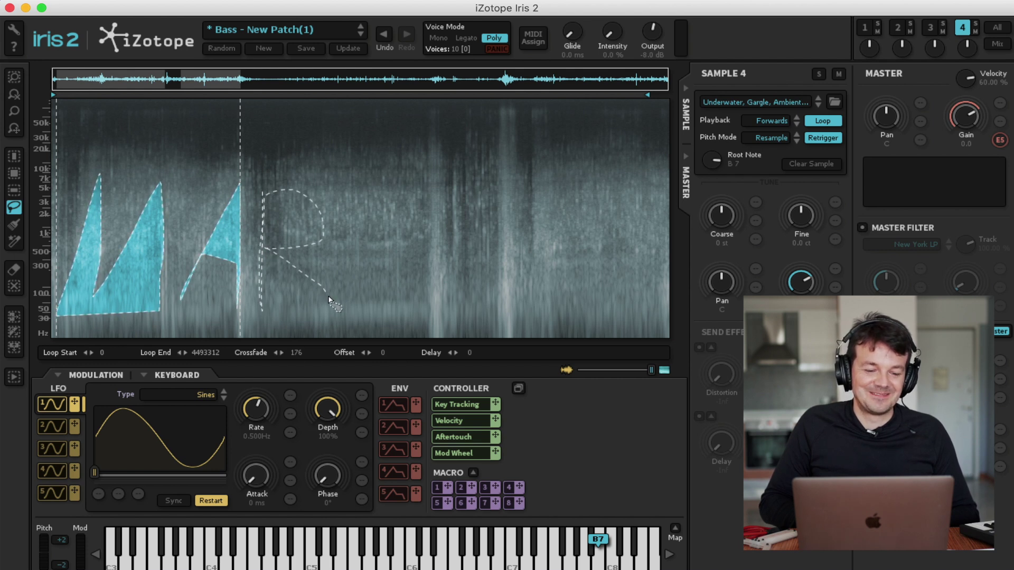
pyautogui.moveTo(328, 300); pyautogui.dragTo(331, 303)
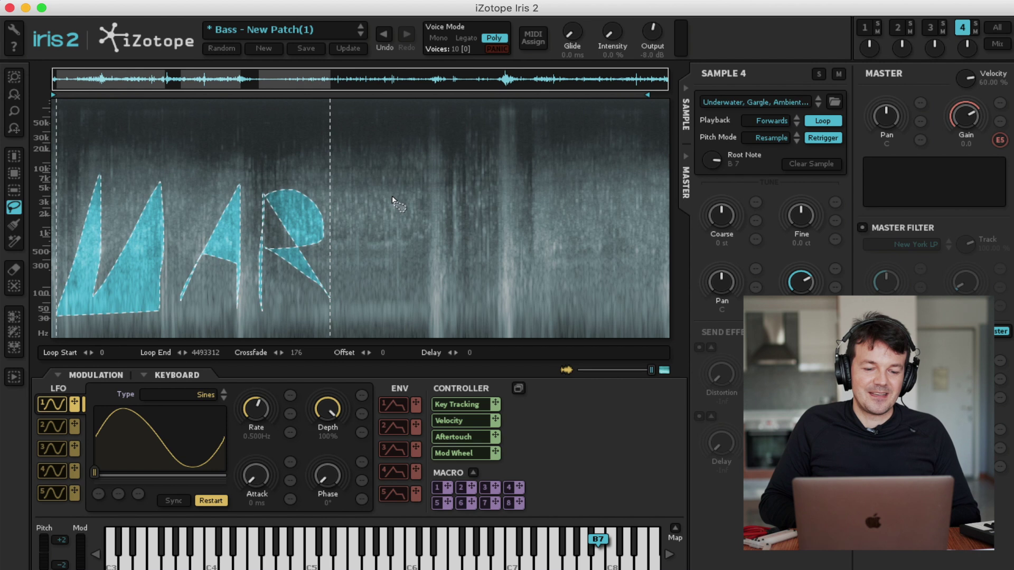
# Lasso the letters C, E and L to finish spelling MARCEL.
pyautogui.moveTo(392, 198); pyautogui.dragTo(352, 228)
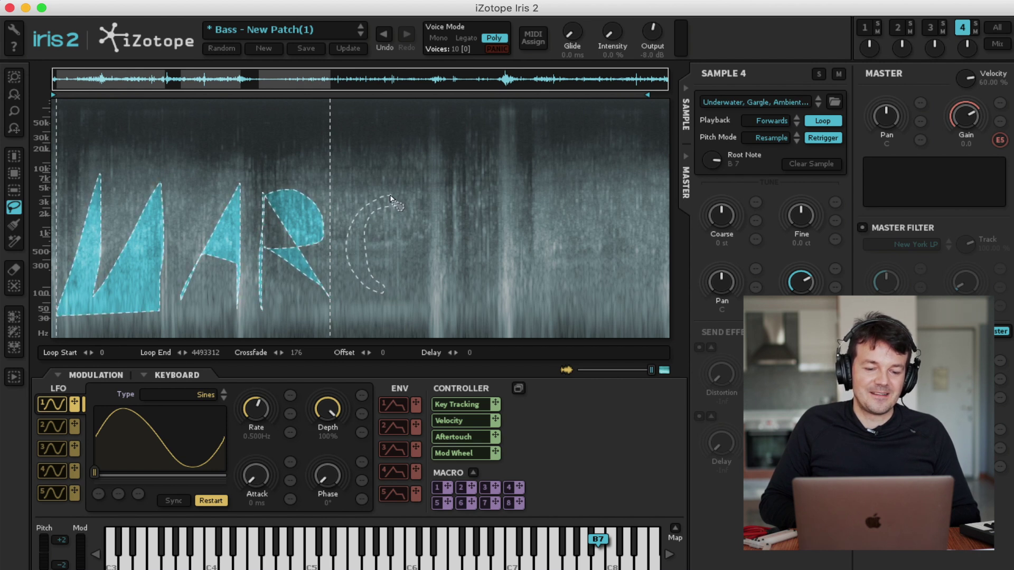
pyautogui.moveTo(390, 199); pyautogui.dragTo(393, 200)
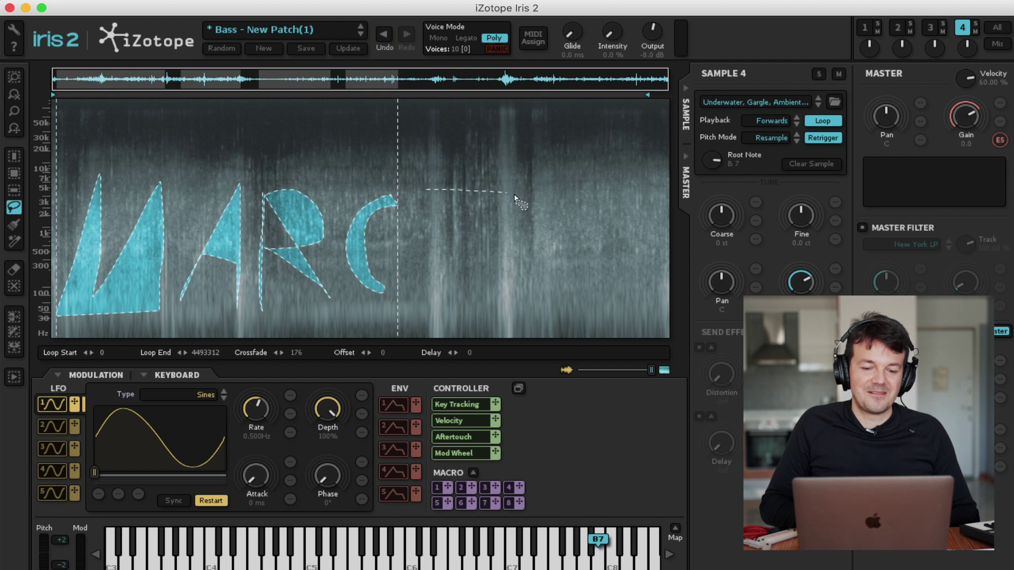
pyautogui.moveTo(509, 195); pyautogui.dragTo(503, 207)
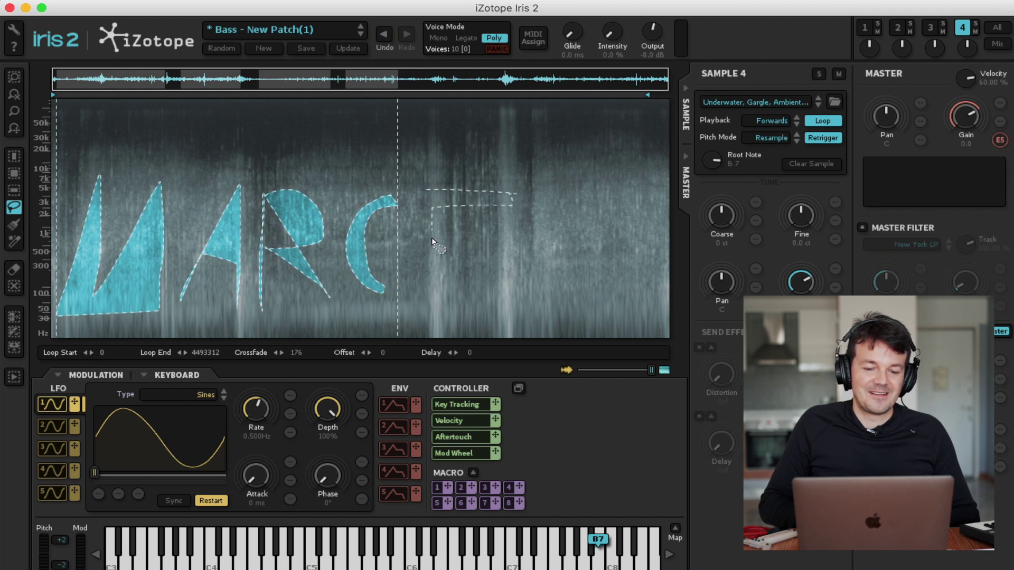
pyautogui.moveTo(493, 263)
pyautogui.mouseDown()
pyautogui.moveTo(446, 265)
pyautogui.moveTo(437, 288)
pyautogui.moveTo(461, 305)
pyautogui.mouseUp()
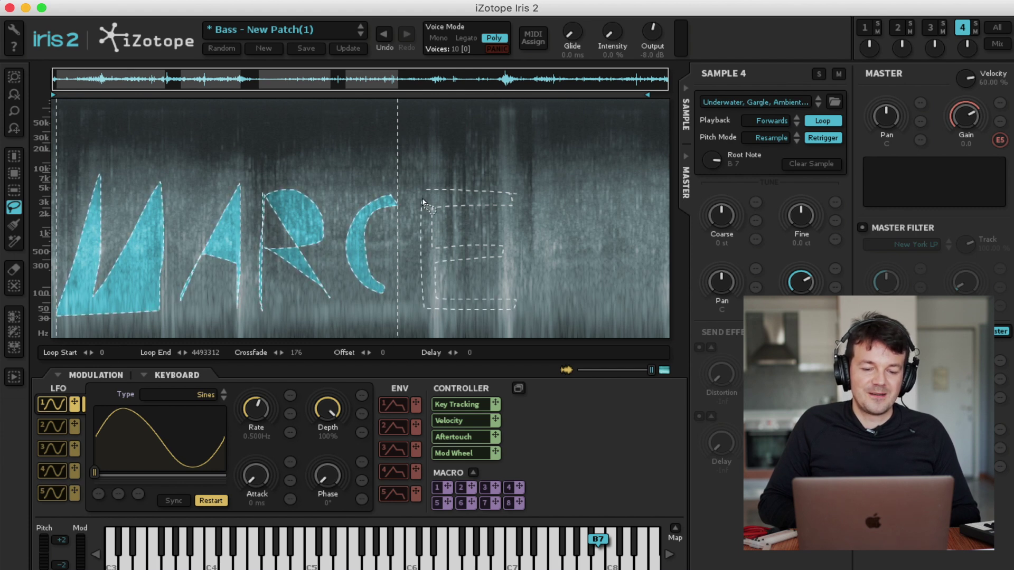
pyautogui.moveTo(425, 193); pyautogui.dragTo(427, 193)
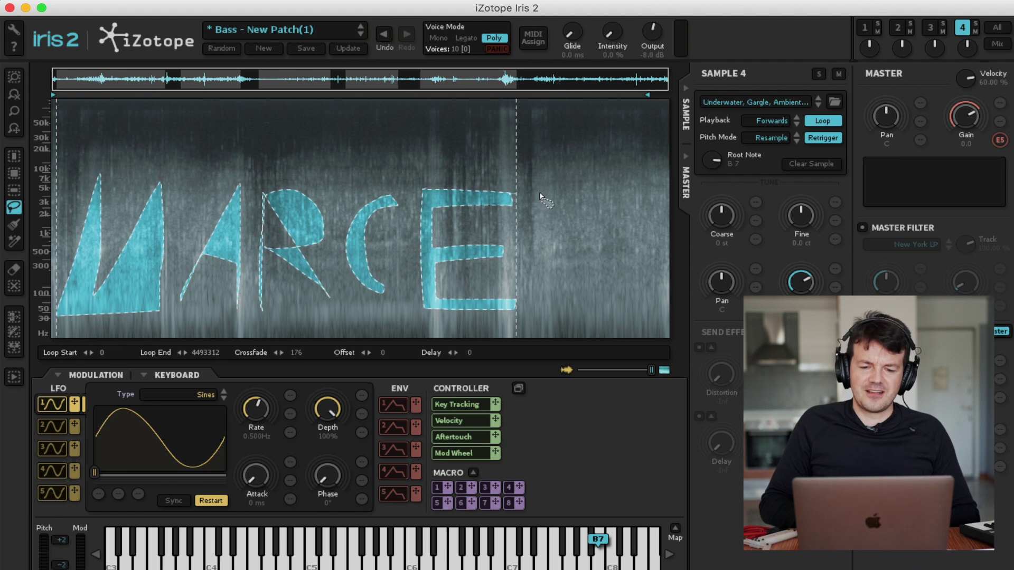
pyautogui.moveTo(557, 312); pyautogui.dragTo(617, 313)
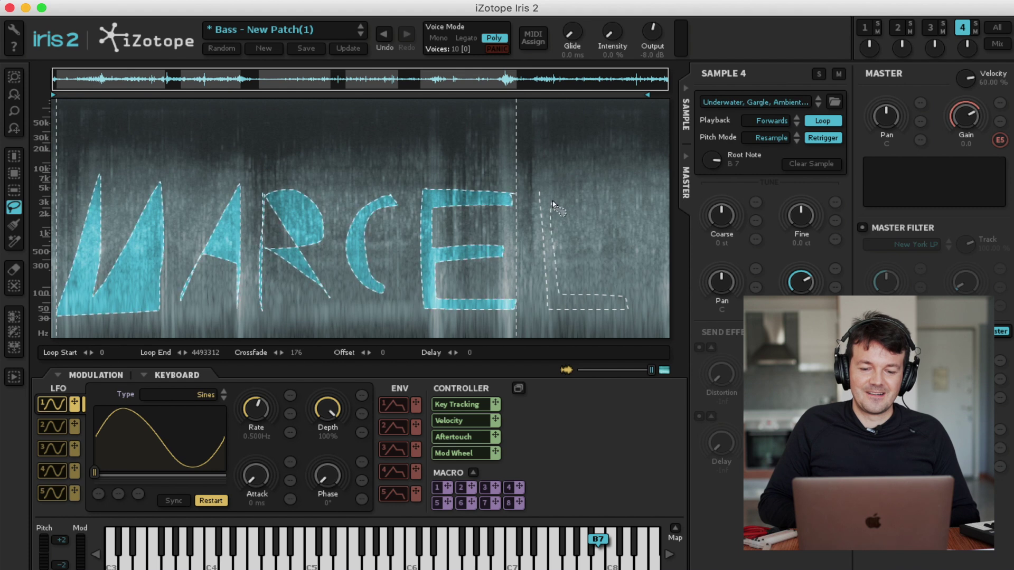
pyautogui.moveTo(540, 197); pyautogui.dragTo(541, 198)
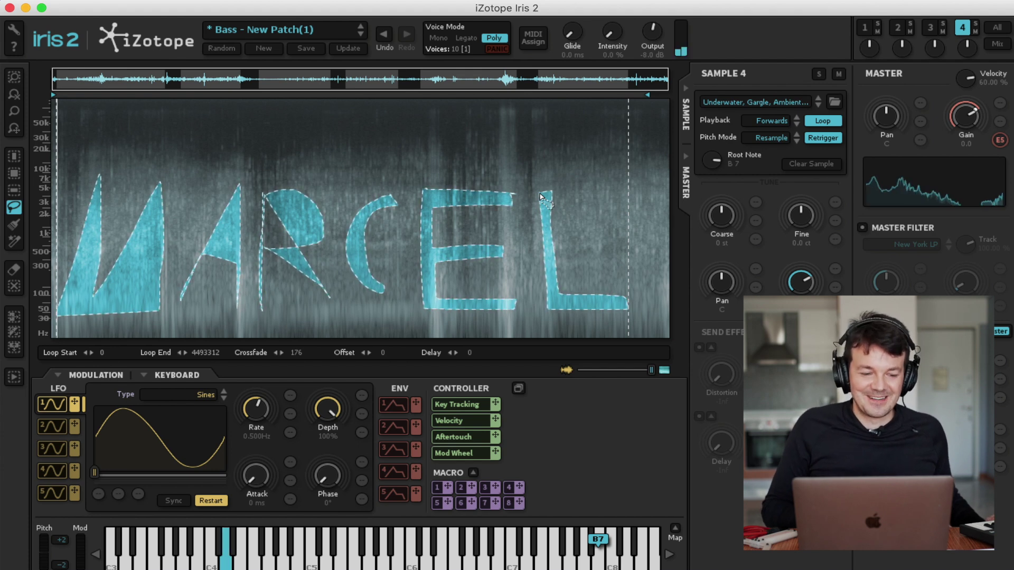
# Solo the underwater layer and lower its root note from B7 to F#3.
pyautogui.click(976, 24)
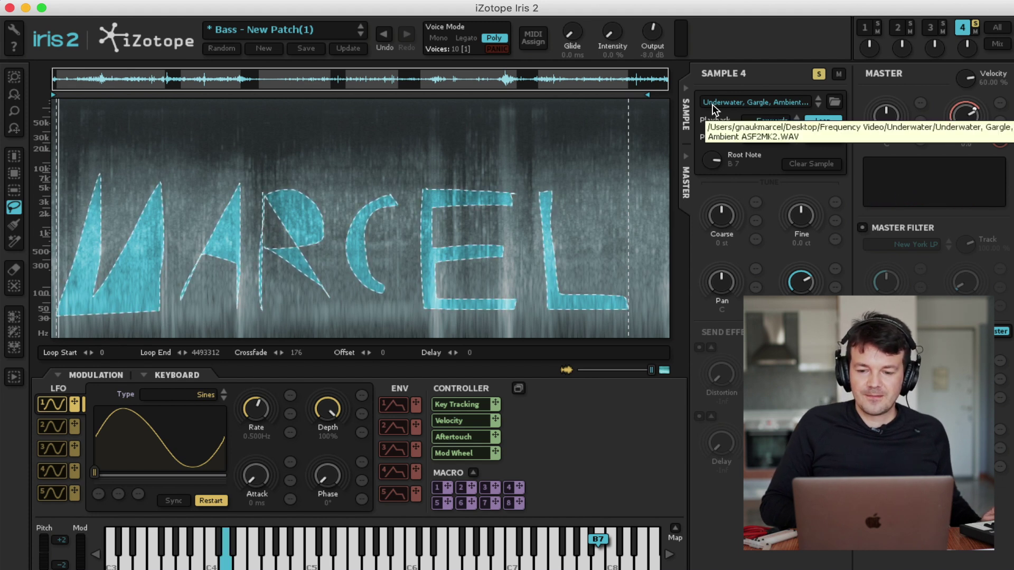
pyautogui.moveTo(712, 160); pyautogui.dragTo(712, 189)
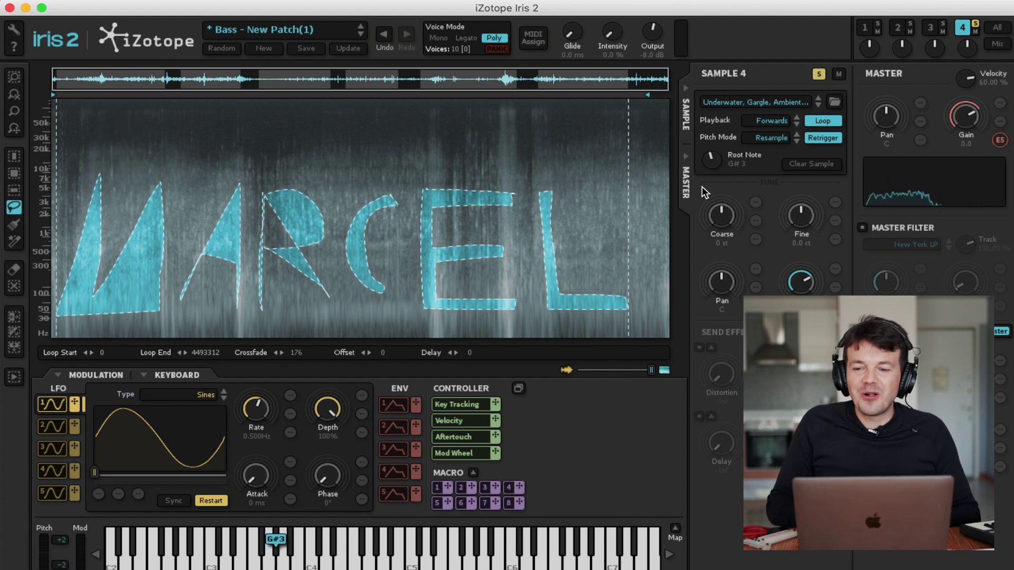
# Unsolo the underwater layer and switch to the All view showing every layer.
pyautogui.click(975, 24)
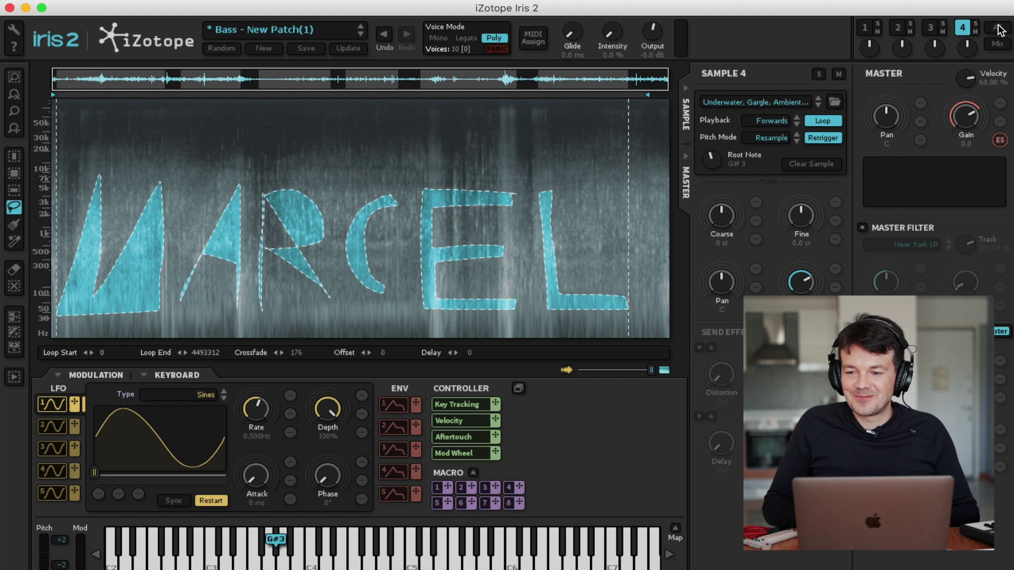
pyautogui.click(997, 29)
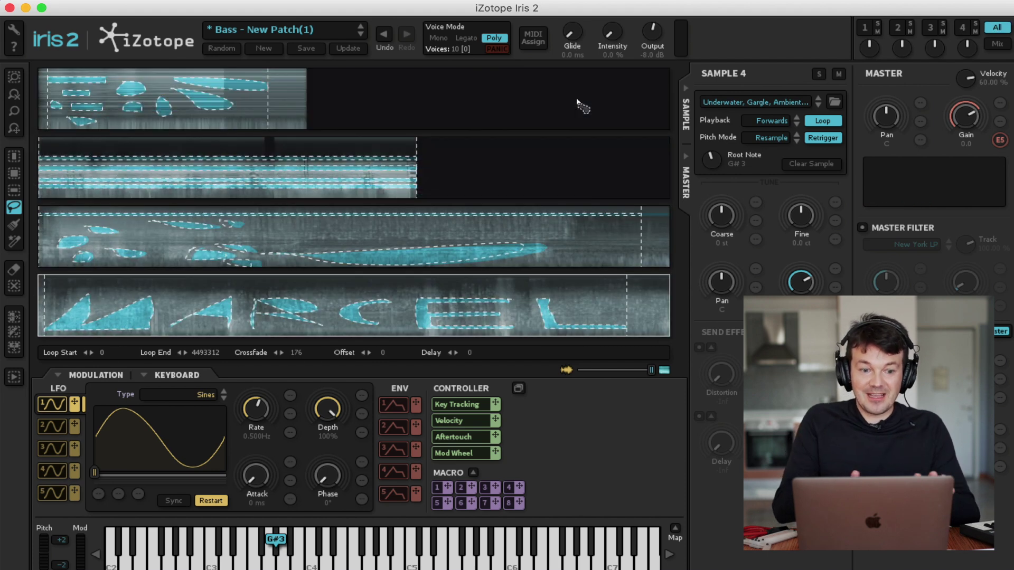